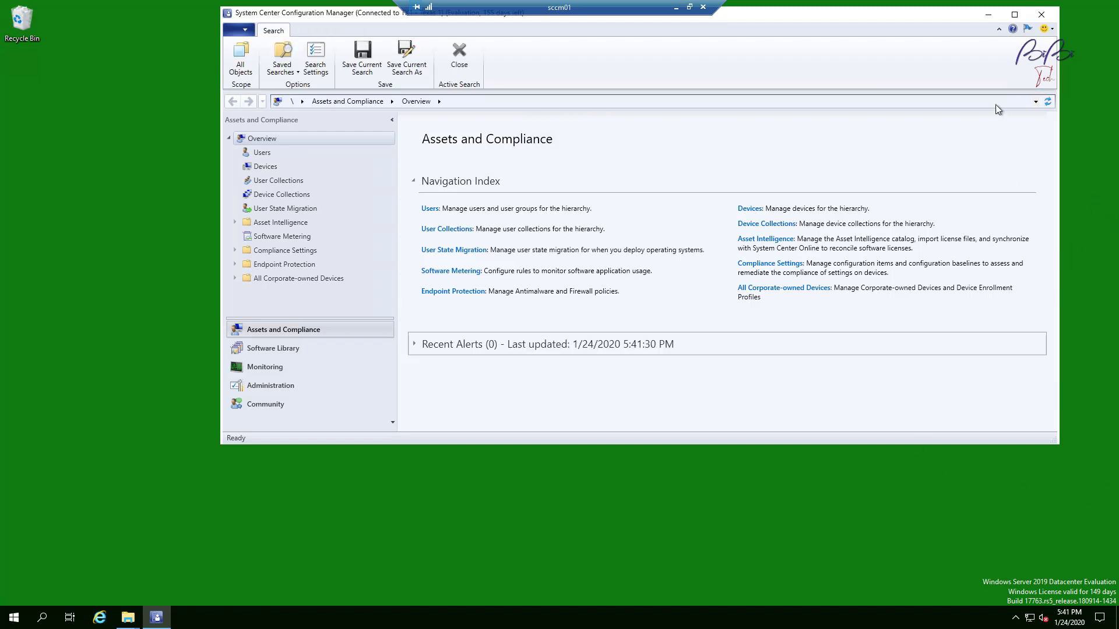
- Maximize the console, open Servers and Site System Roles under Administration's Site Configuration, and widen the Name column slightly
left_click(1014, 14)
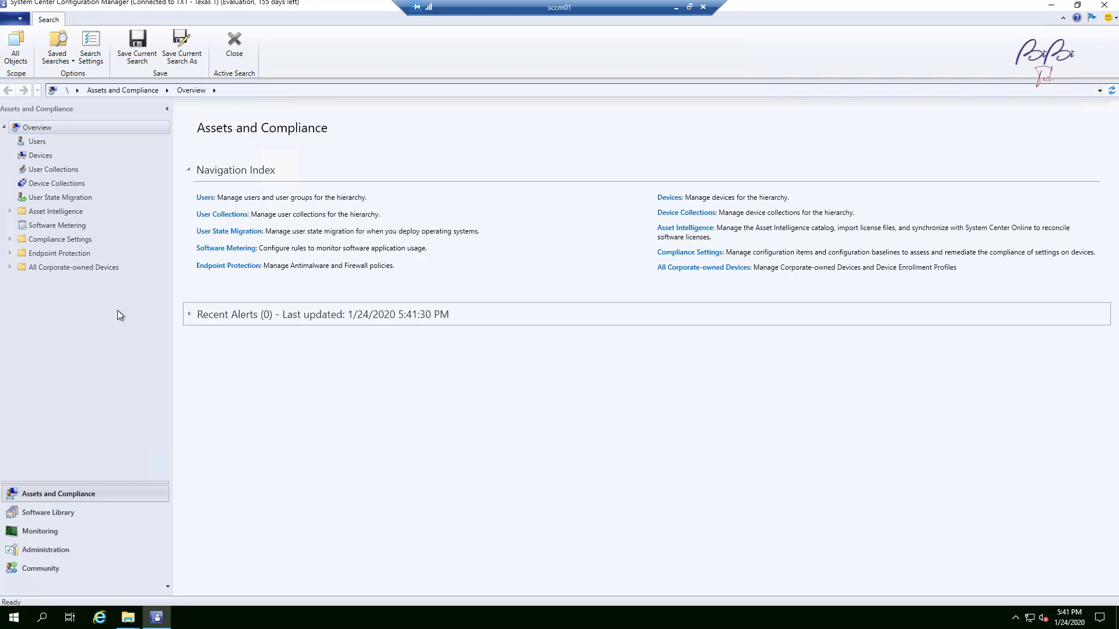
left_click(56, 552)
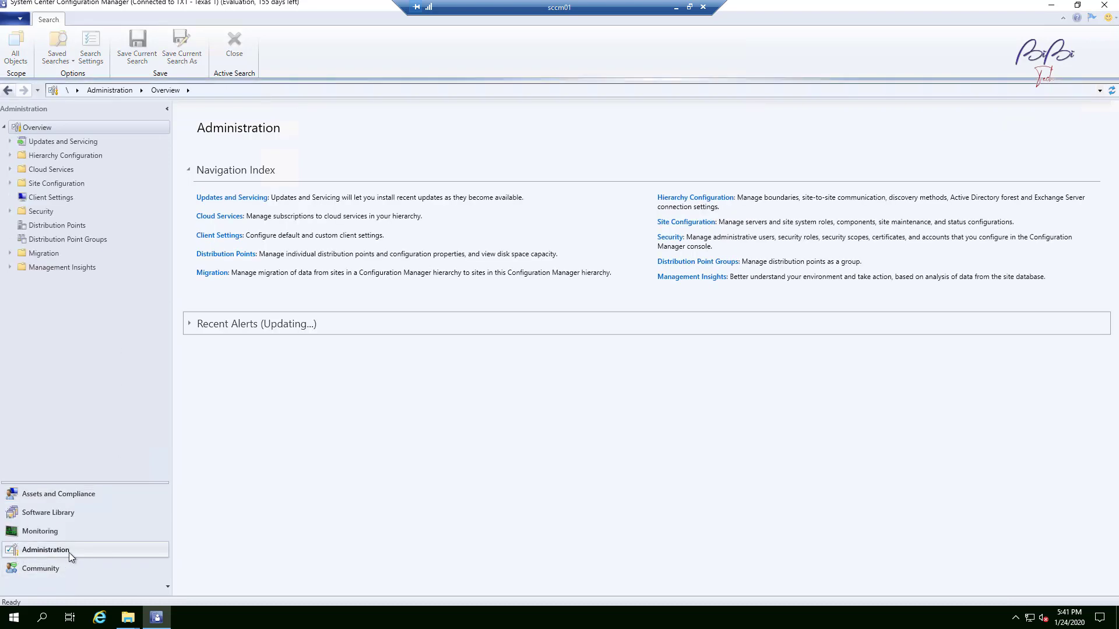
left_click(60, 185)
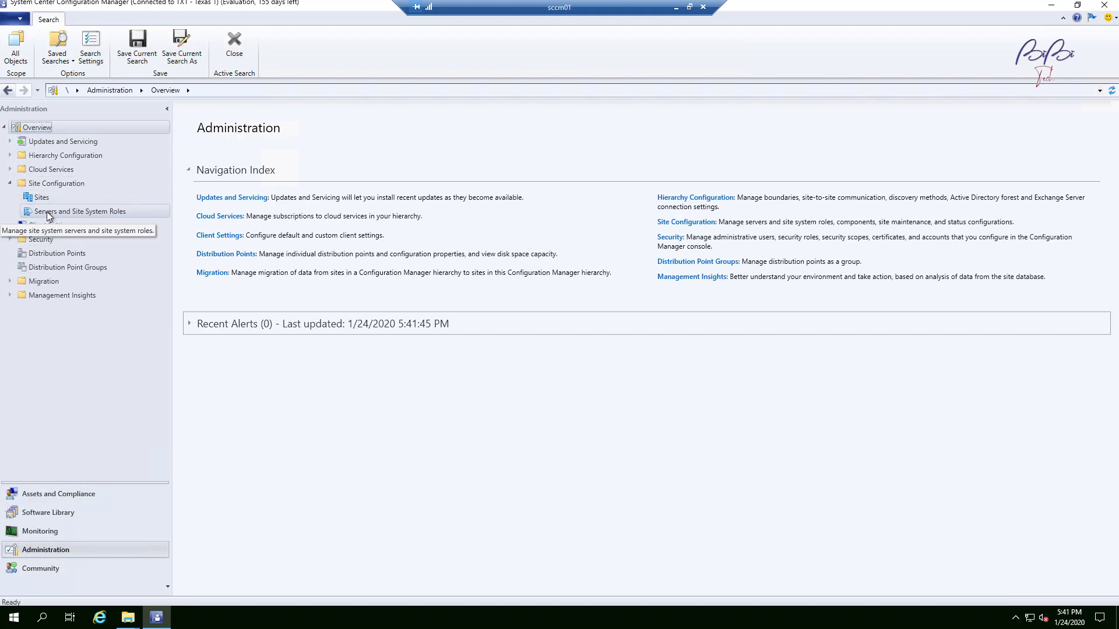
left_click(83, 212)
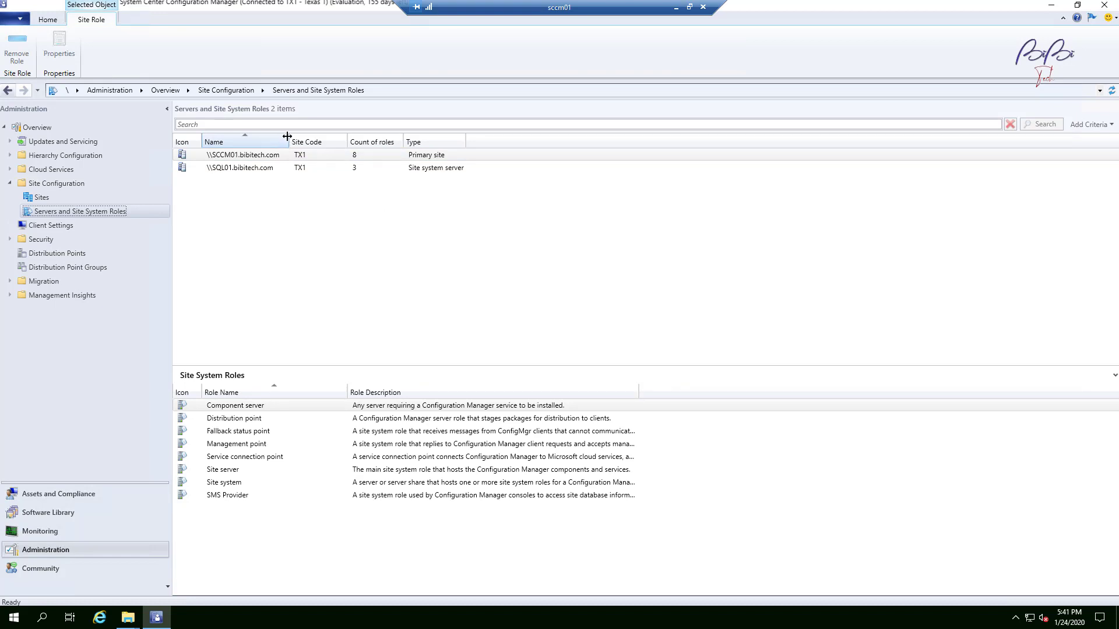
left_click_drag(286, 135, 294, 135)
- Start adding site system roles to \\SCCM01.bibitech.com, keeping the general and proxy defaults, and select the Software update point role
left_click(255, 155)
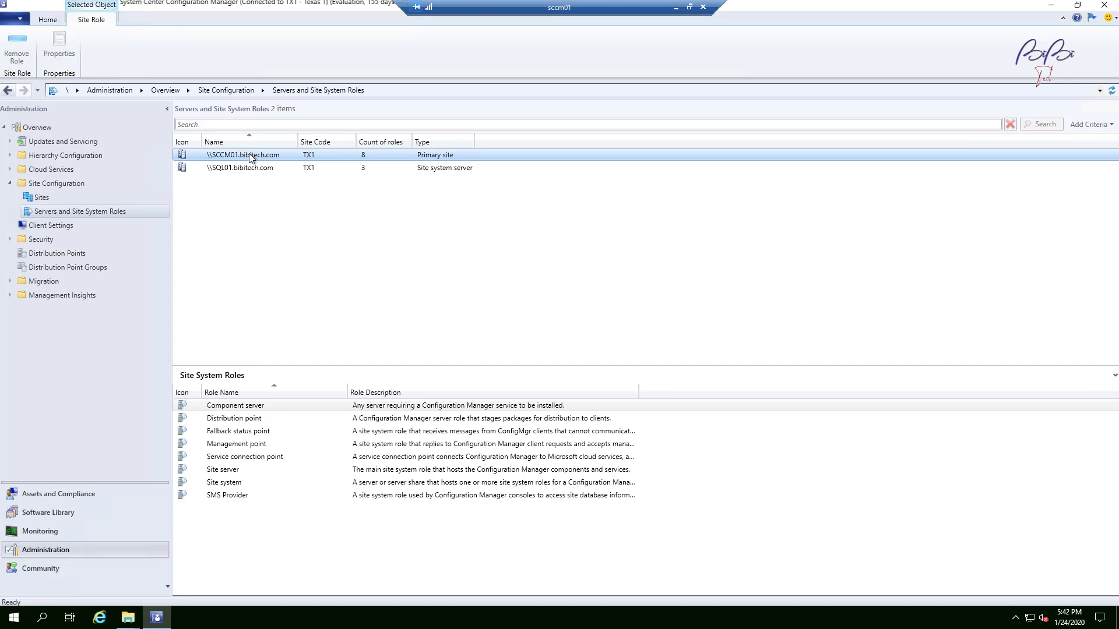
right_click(252, 158)
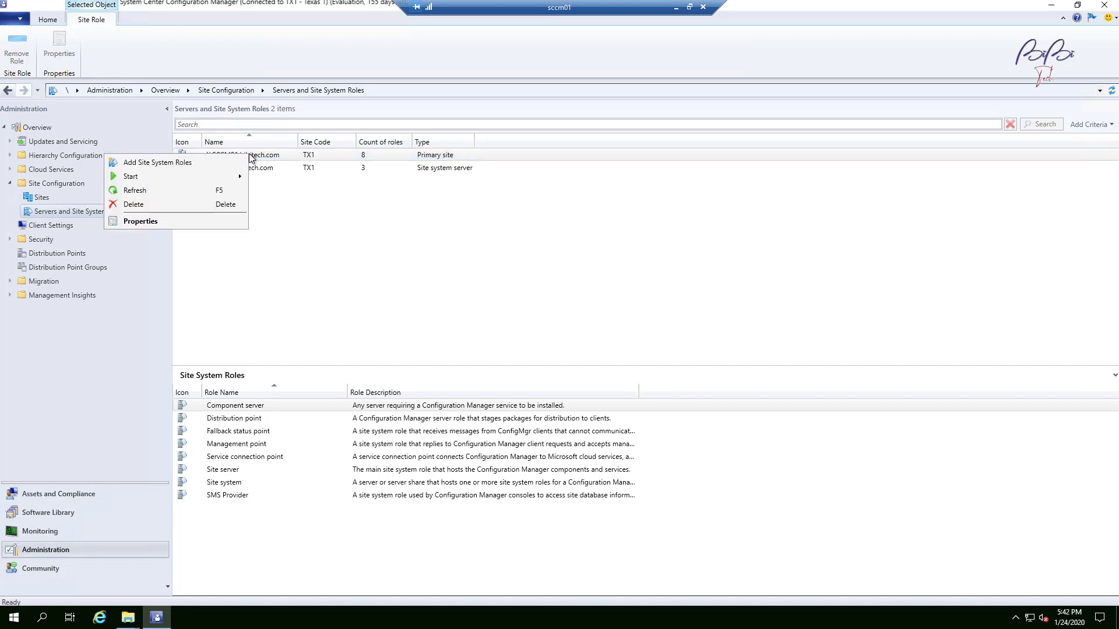
left_click(170, 165)
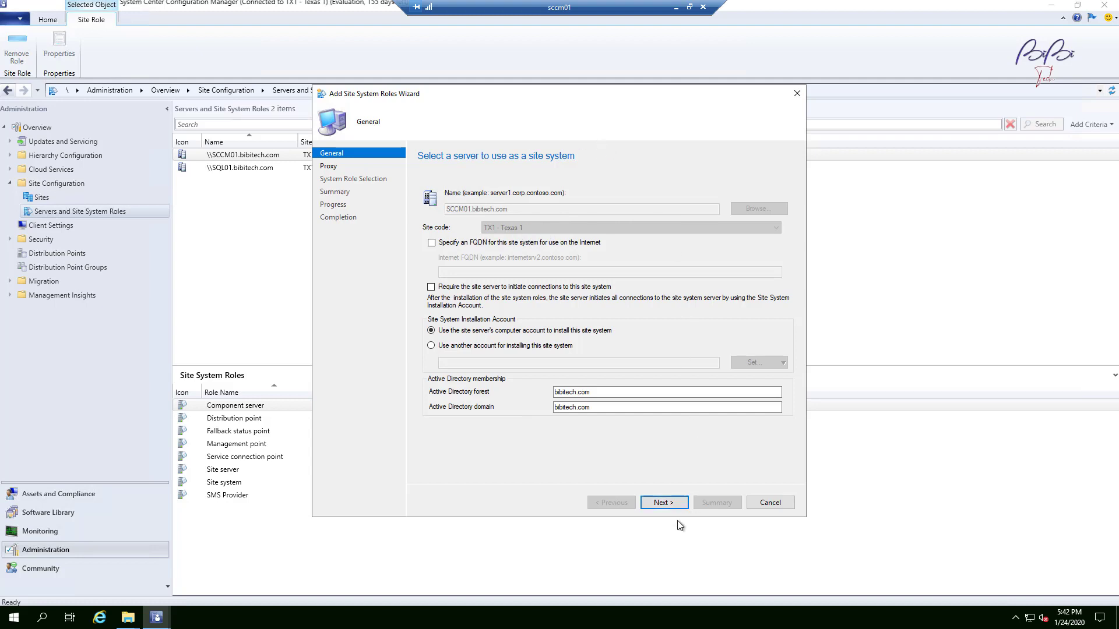
left_click(659, 503)
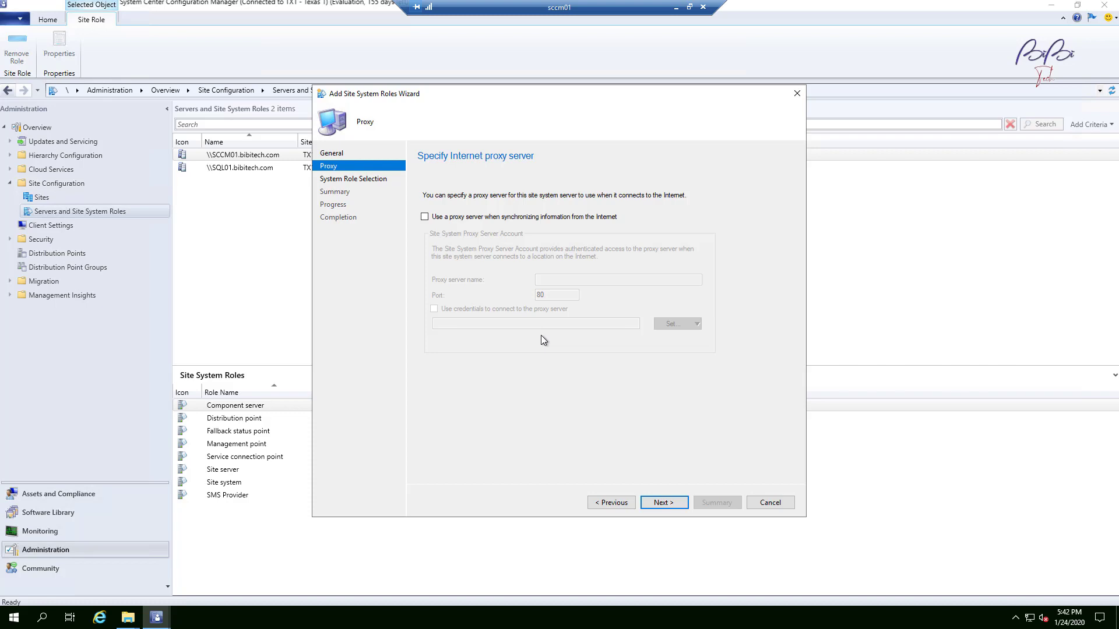
left_click(665, 503)
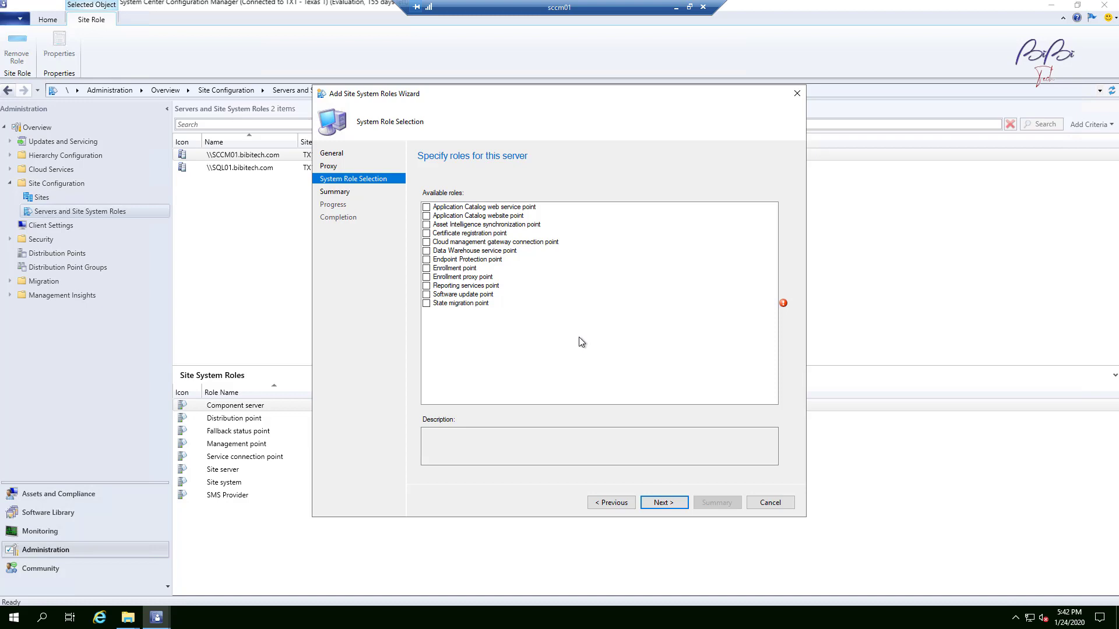
left_click(426, 295)
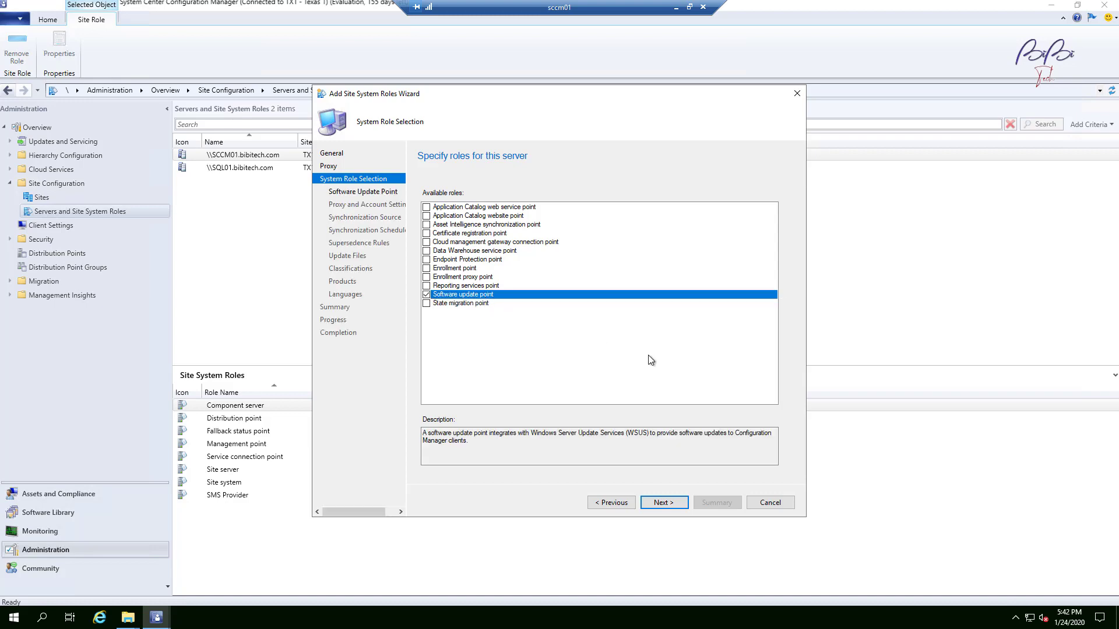
left_click(664, 502)
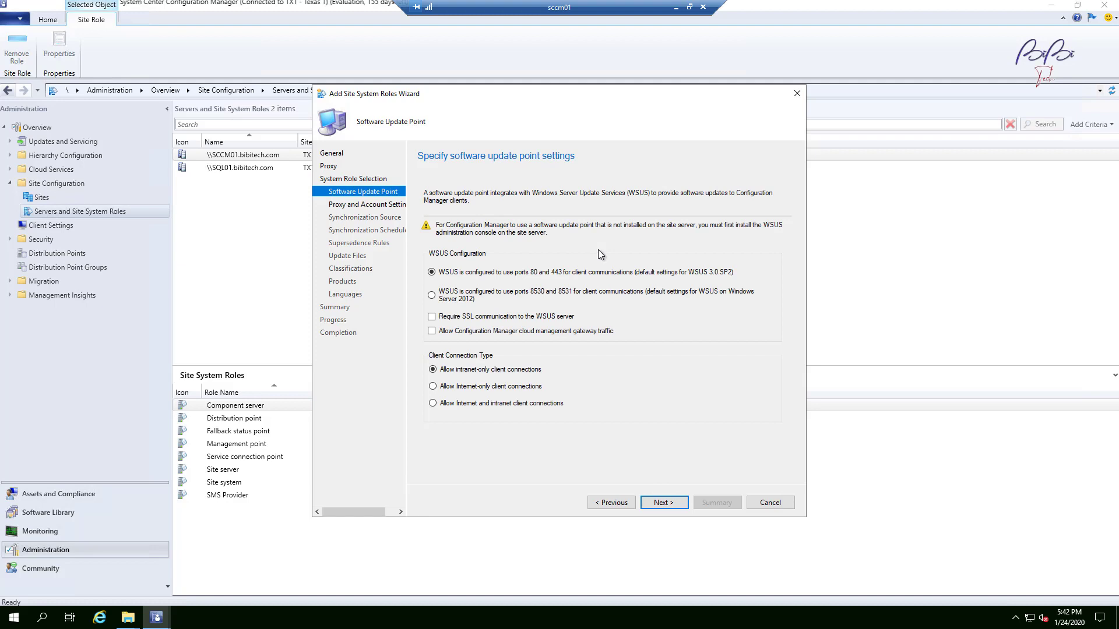
- Configure WSUS to use ports 8530 and 8531, accepting the default proxy, account and Microsoft Update synchronization source settings
left_click(439, 296)
left_click(663, 502)
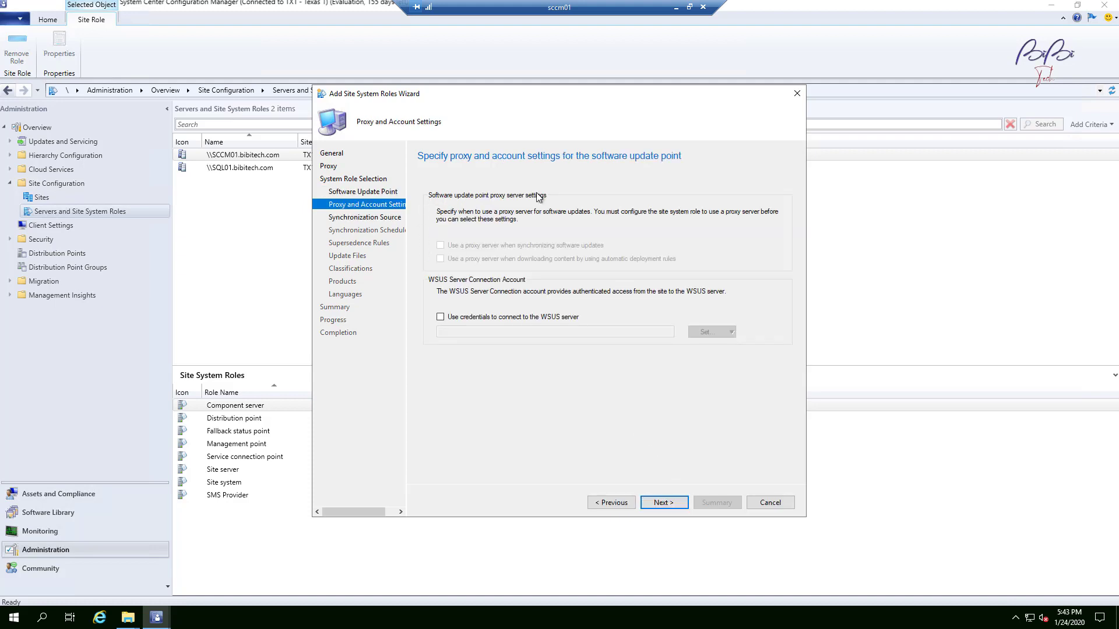
left_click(673, 502)
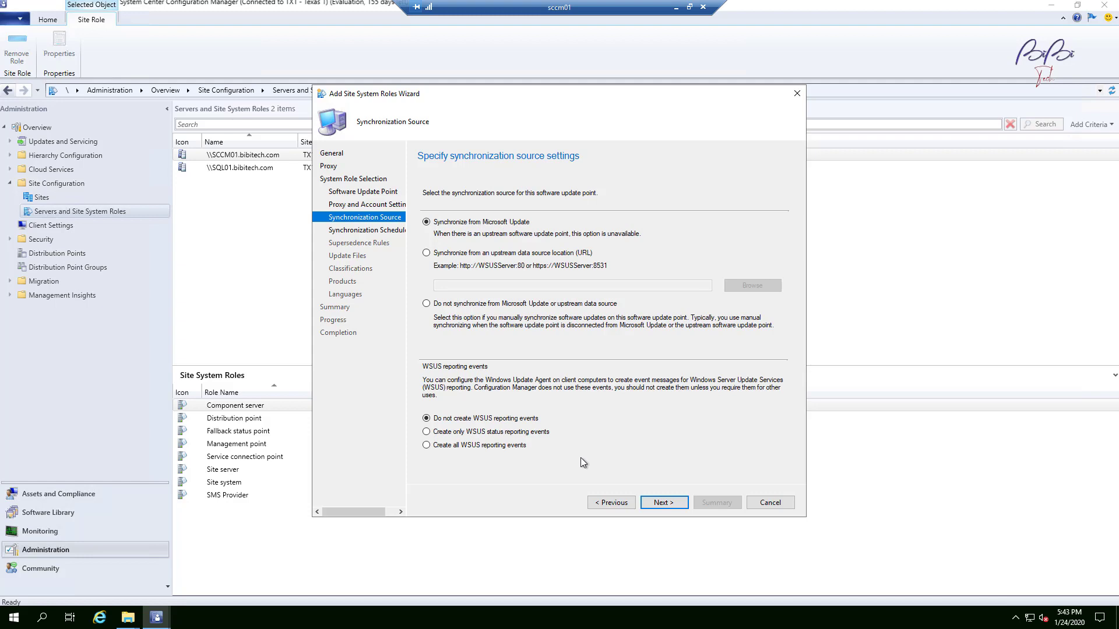
left_click(655, 499)
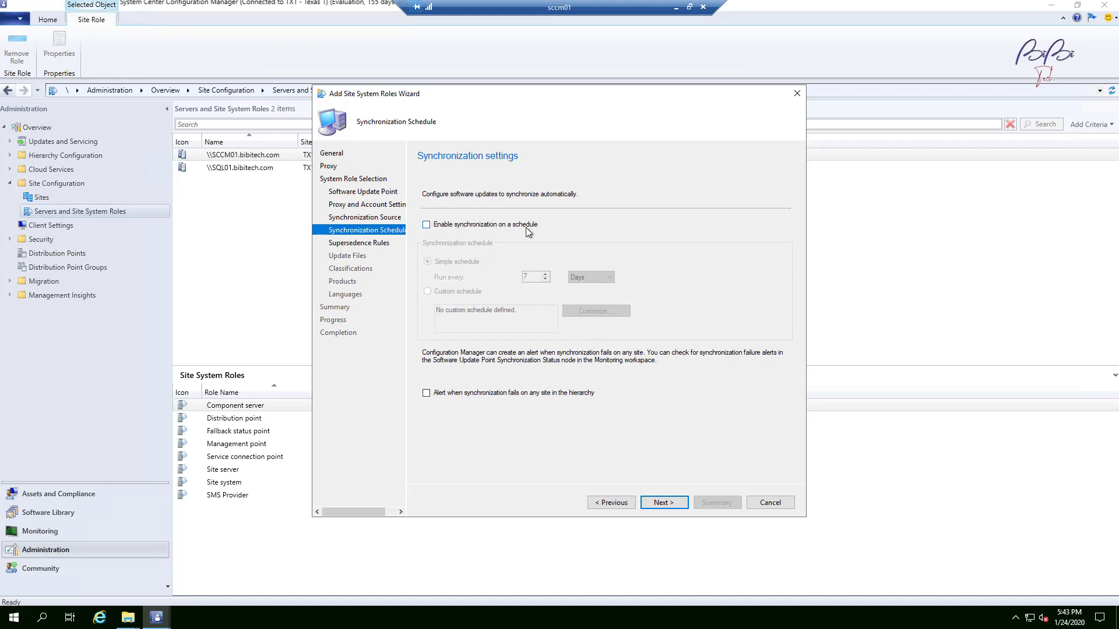
- Enable synchronization on a custom schedule recurring every 1 day, with an alert when synchronization fails on any site
left_click(428, 226)
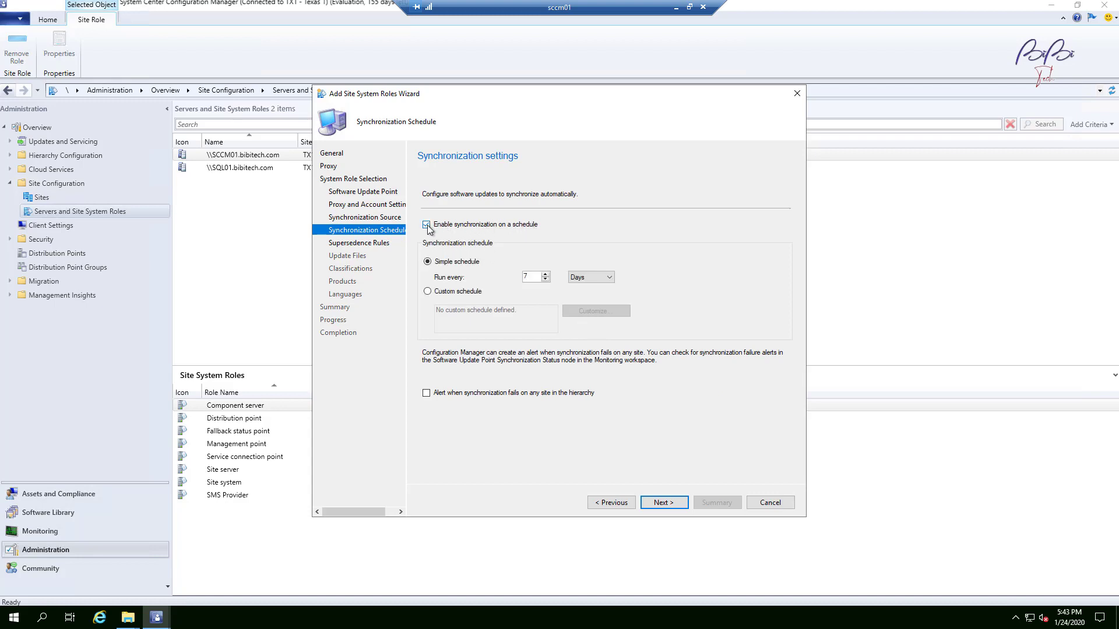
left_click(428, 292)
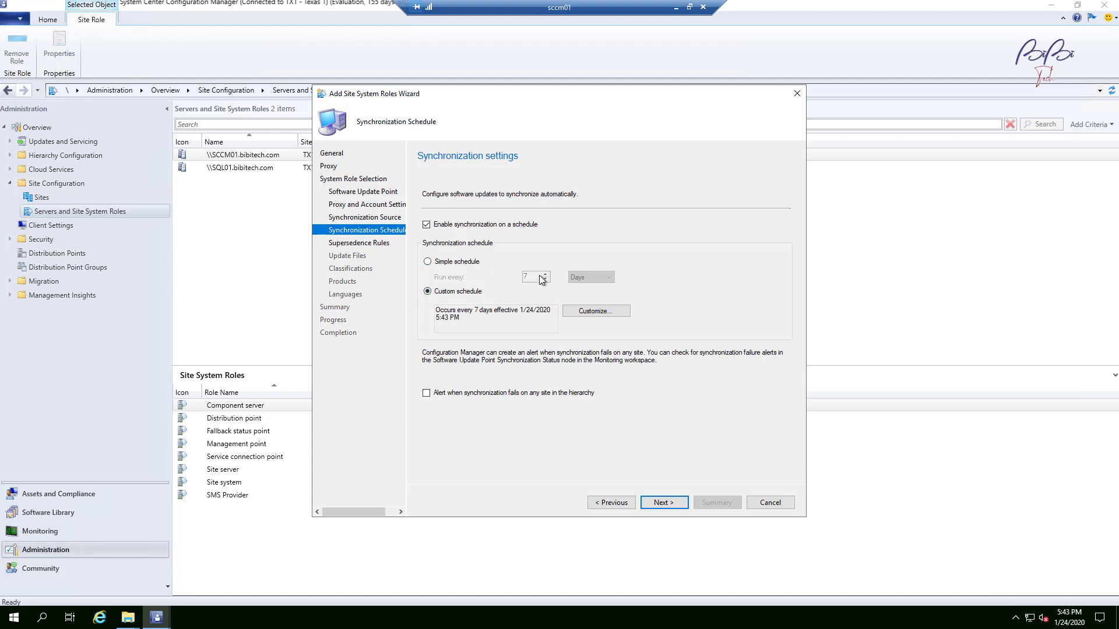
left_click(603, 312)
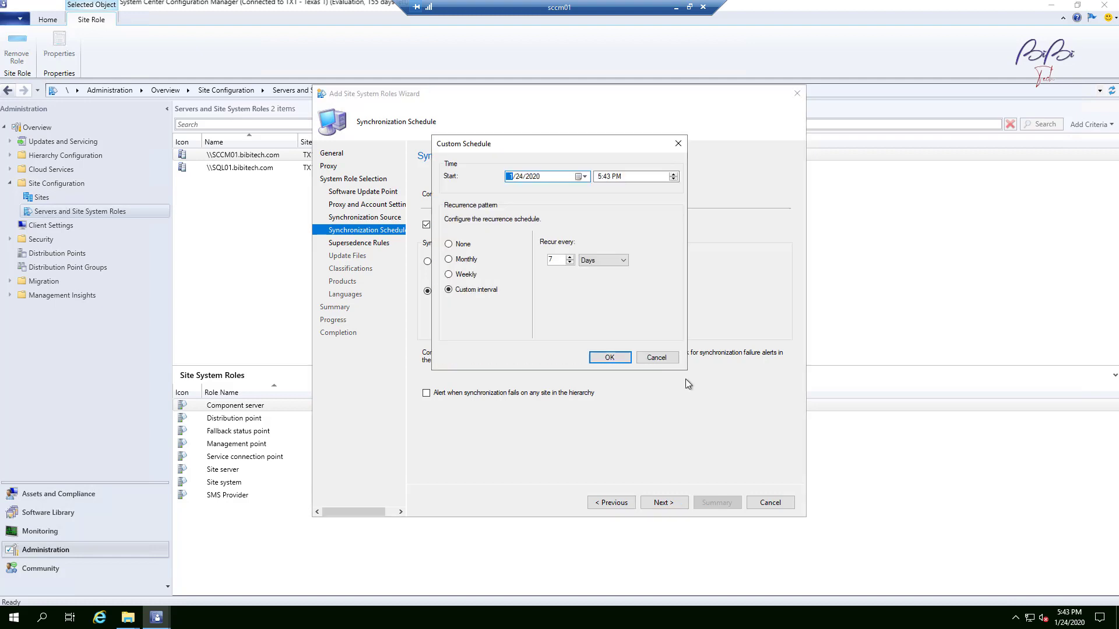
left_click(570, 263)
left_click(622, 359)
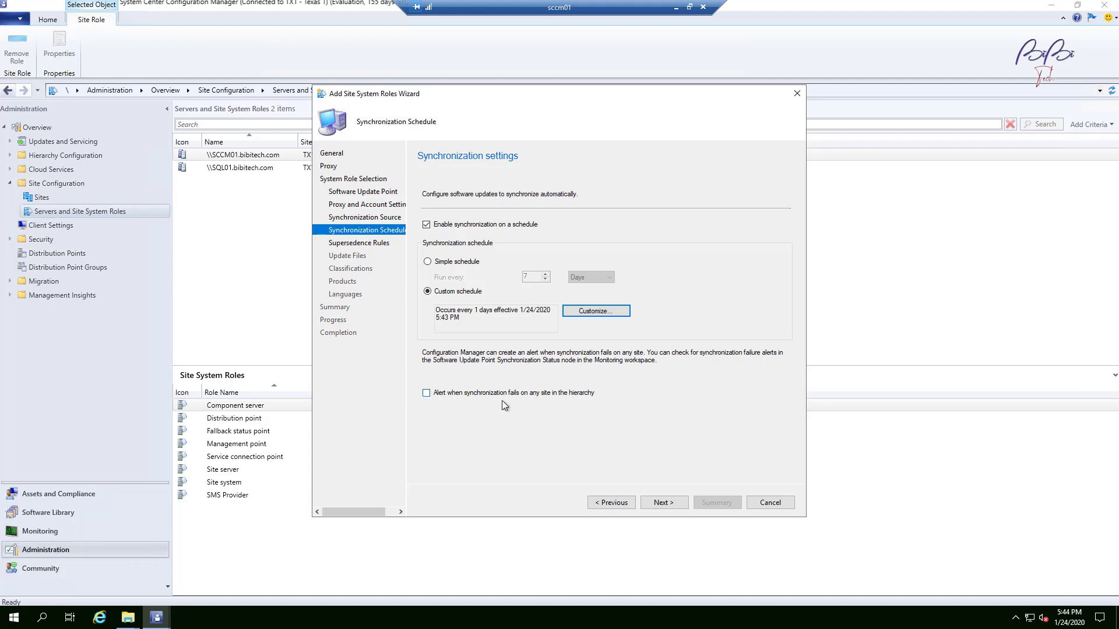
left_click(432, 393)
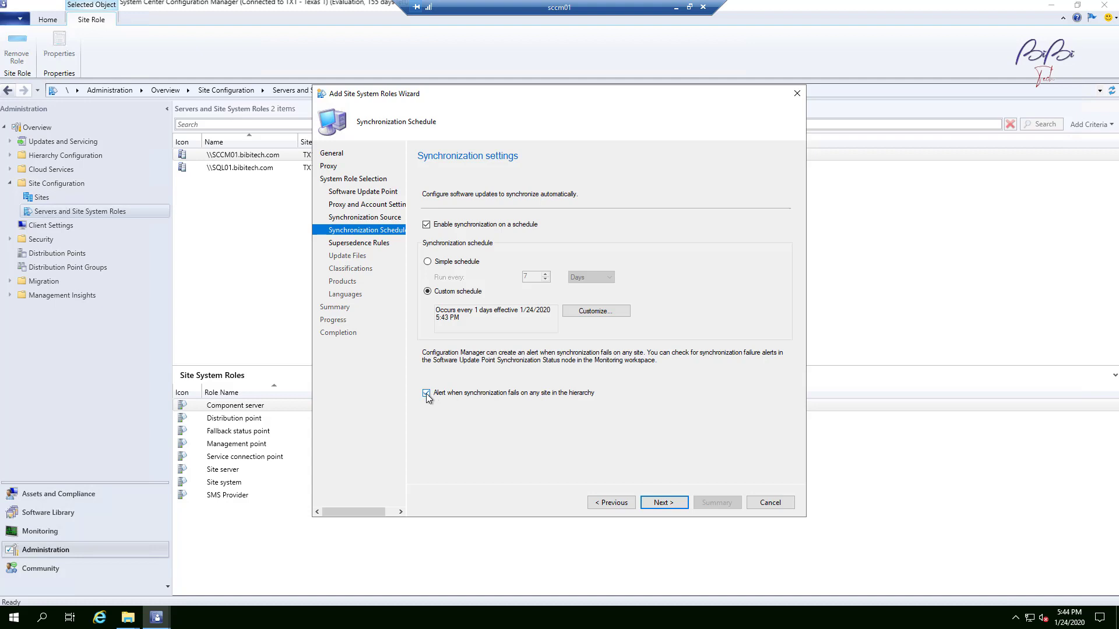
left_click(676, 507)
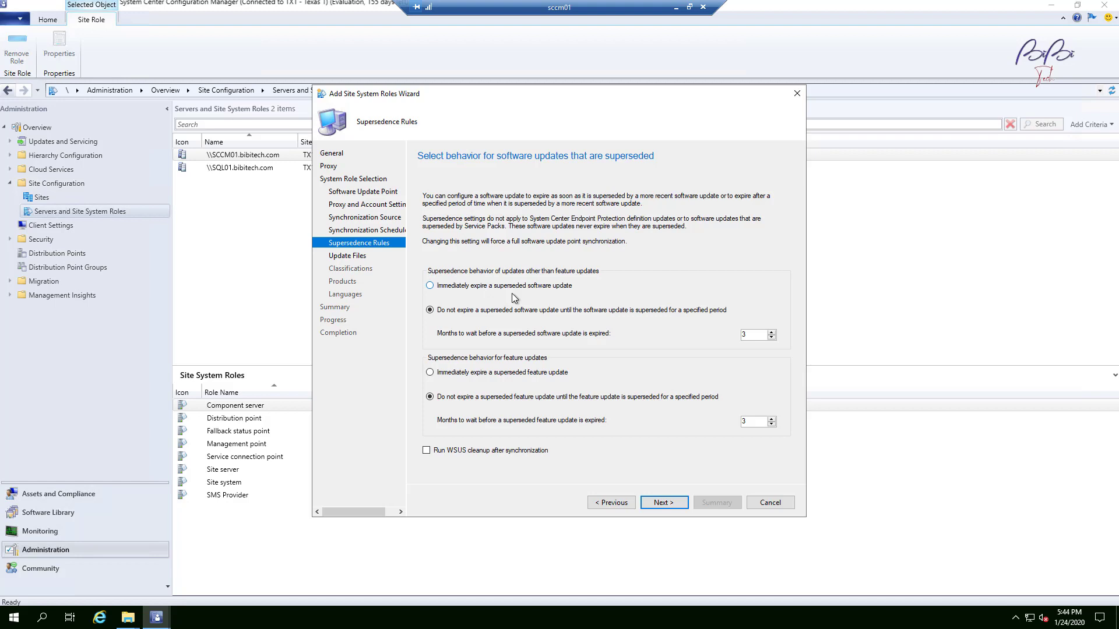
- Set superseded software and feature updates to expire immediately, enable WSUS cleanup after synchronization, and accept full-file downloads for approved updates
left_click(491, 289)
left_click(475, 375)
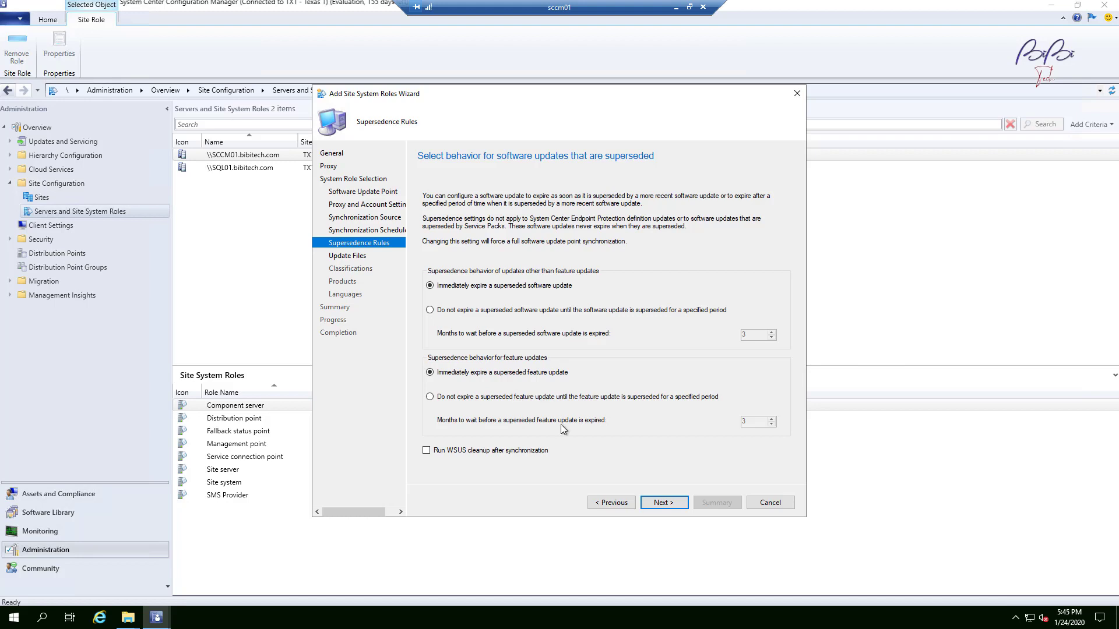
left_click(428, 452)
left_click(657, 501)
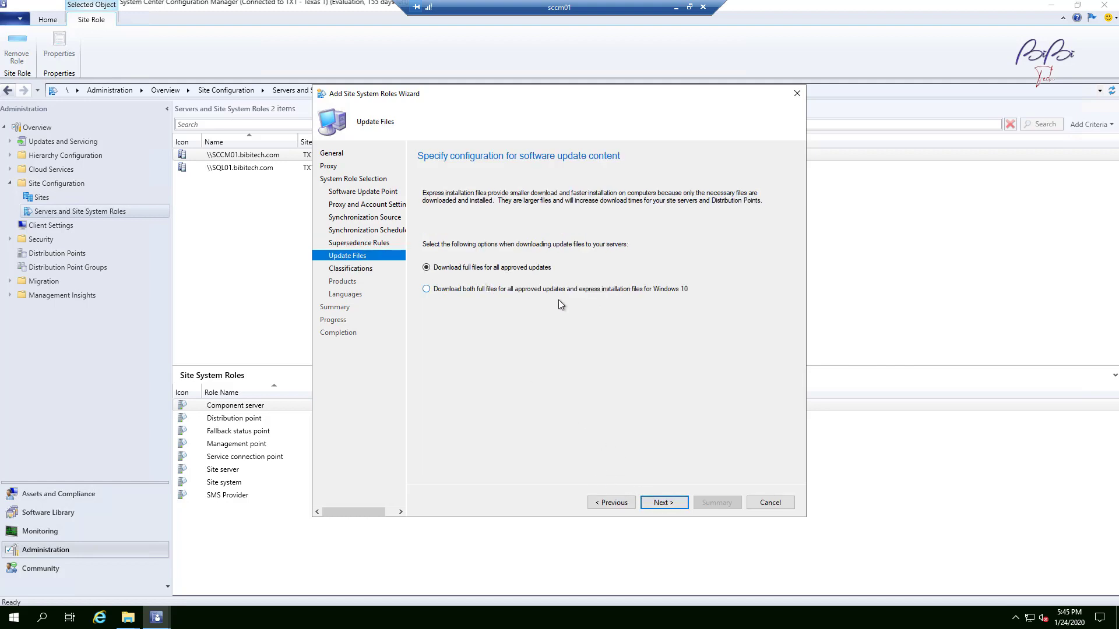
left_click(680, 505)
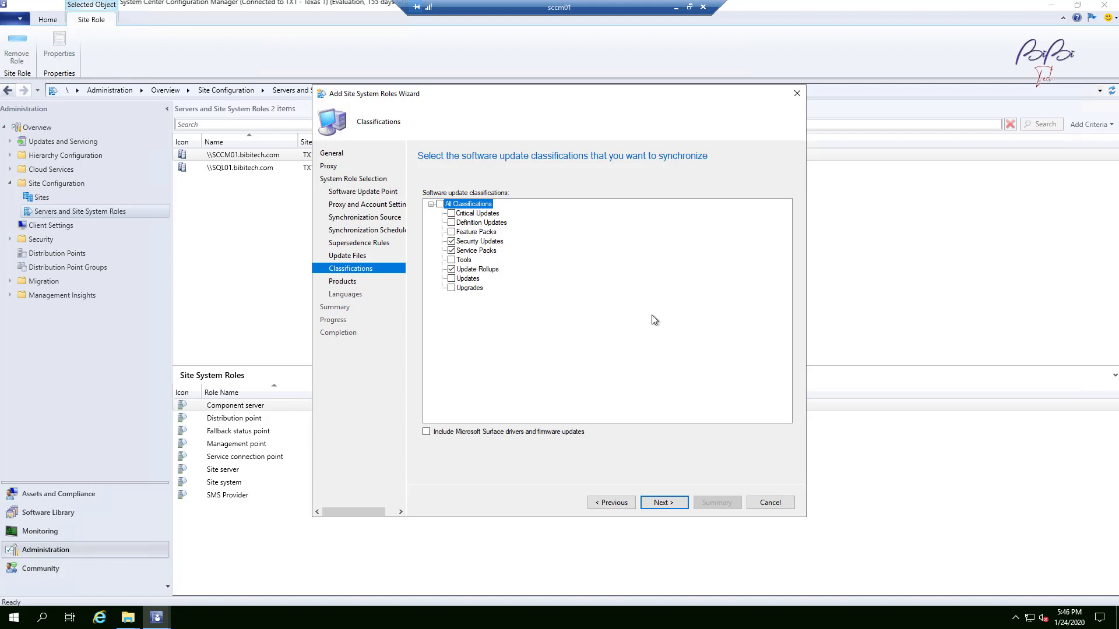
- Add Critical Updates, Definition Updates and Feature Packs to the synchronized classifications, toggle Update Rollups, and continue to the products
left_click(451, 214)
left_click(451, 222)
left_click(453, 232)
left_click(451, 269)
left_click(685, 501)
- Expand Microsoft's Windows products and deselect Windows Server 2003, 2008 and 2008 R2, including the Datacenter Edition and Server Manager Dynamic Installer entries
left_click(430, 204)
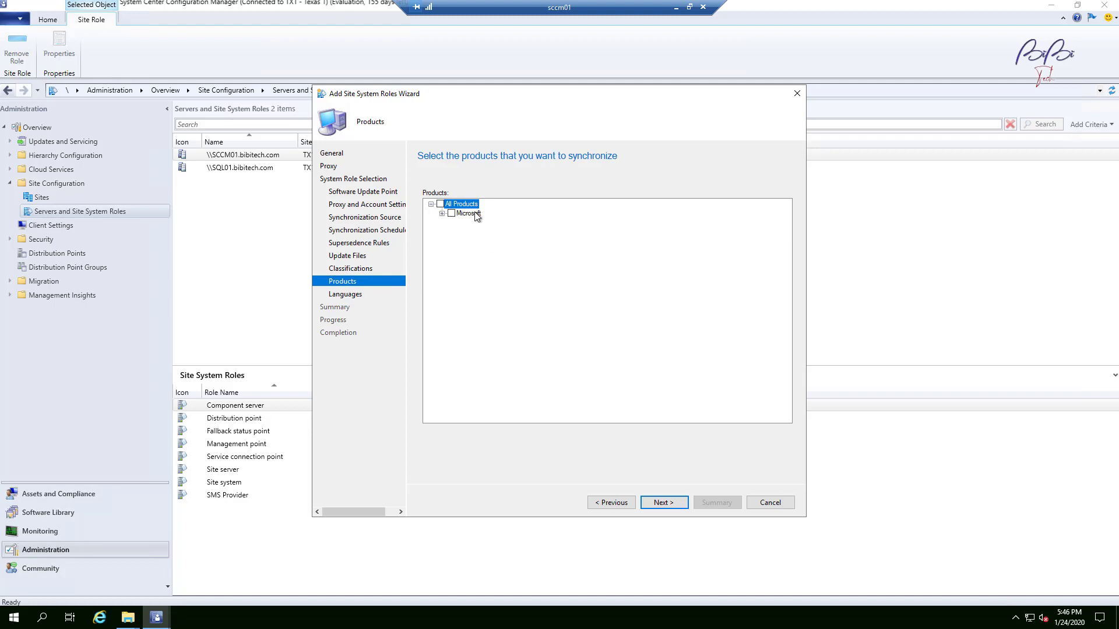
left_click(442, 213)
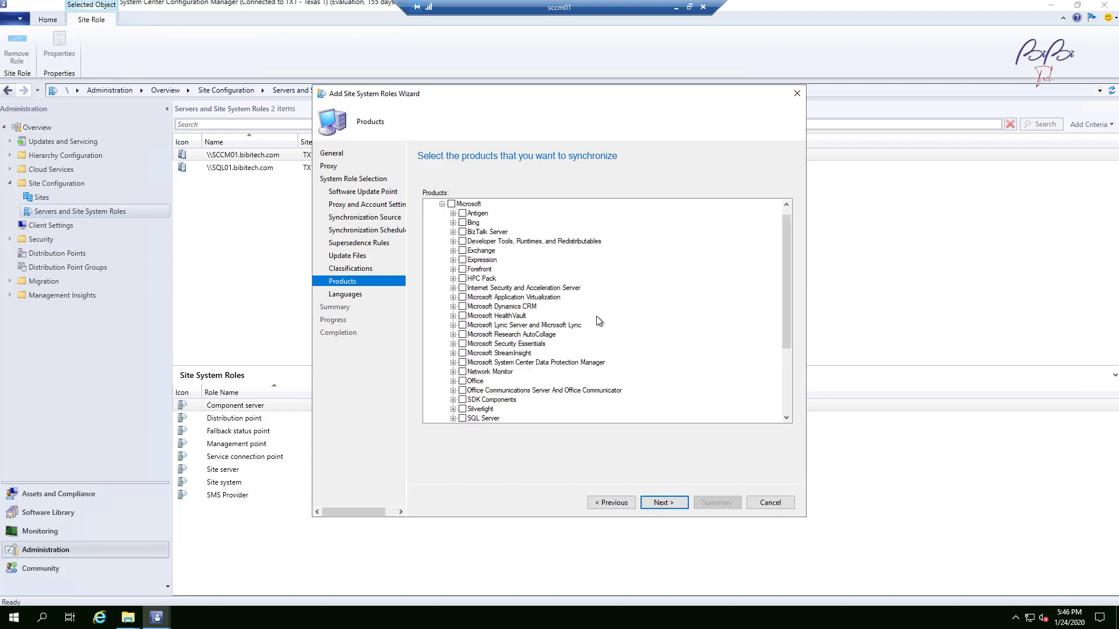
scroll(609, 350, "down", 4)
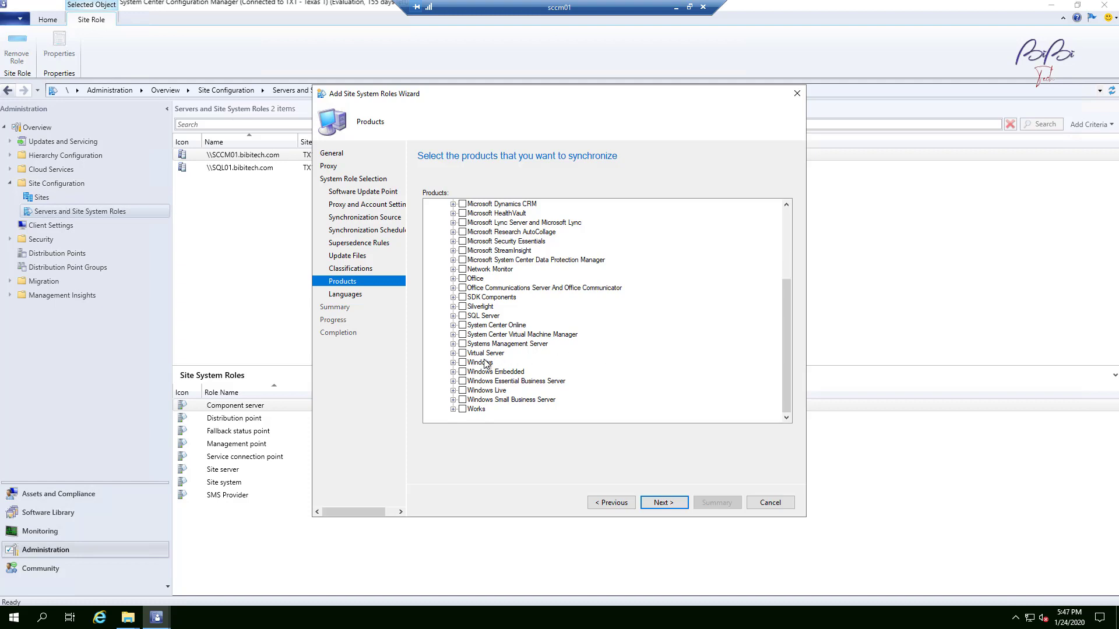
left_click(452, 362)
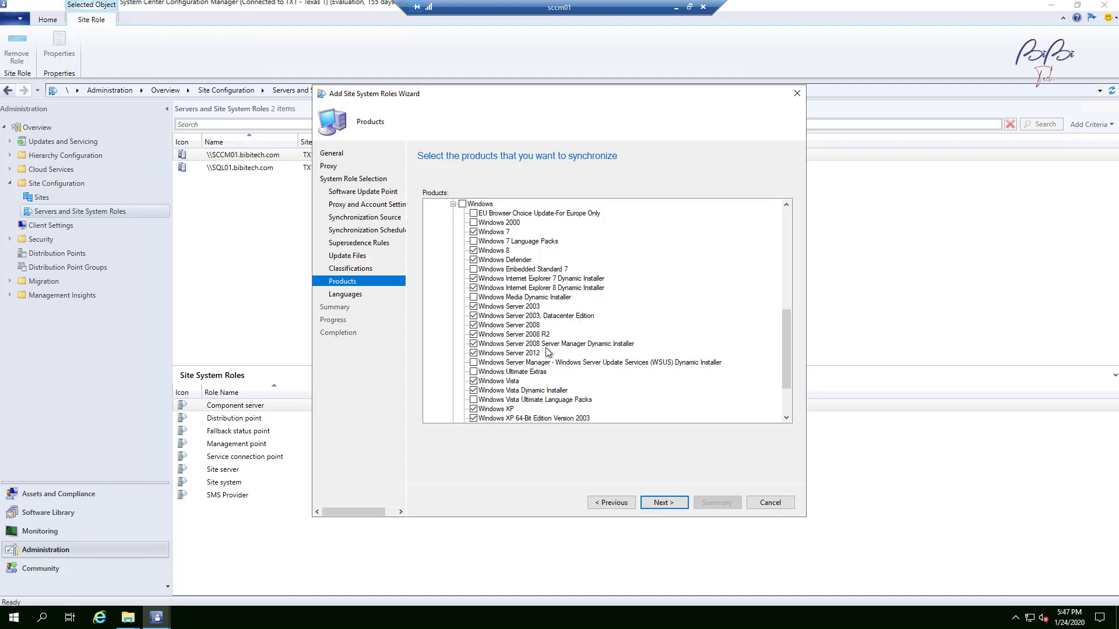
left_click(474, 307)
left_click(473, 326)
left_click(473, 335)
- Deselect Windows Vista, its Dynamic Installer and all three Windows XP editions, review the product list, and continue to the languages
scroll(545, 368, "down", 1)
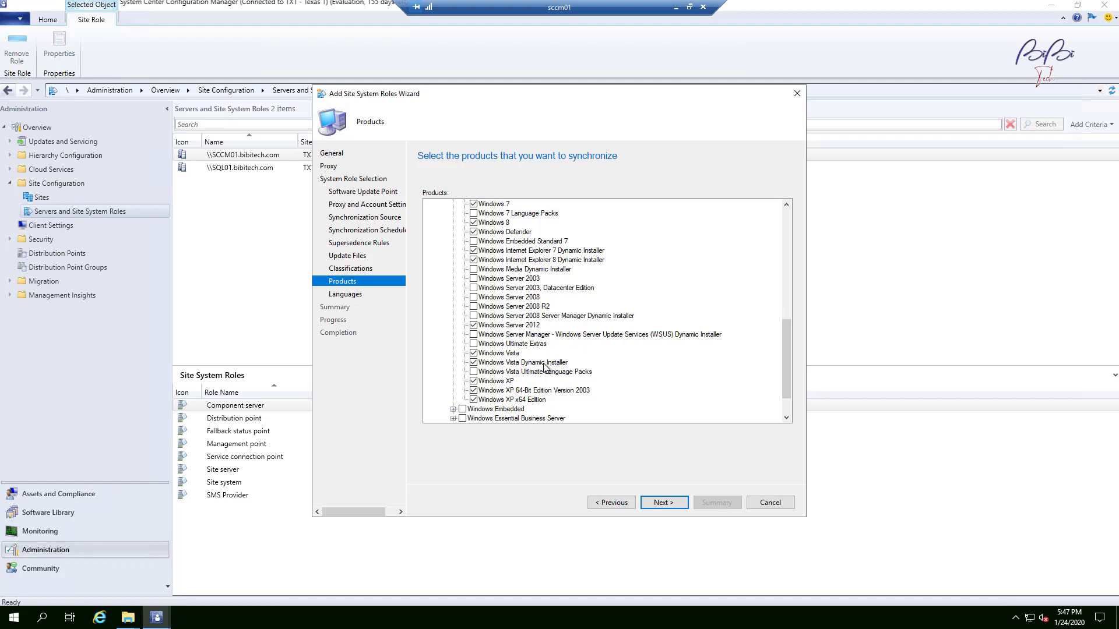
left_click(473, 353)
left_click(473, 381)
left_click(473, 390)
left_click(474, 400)
scroll(637, 394, "down", 1)
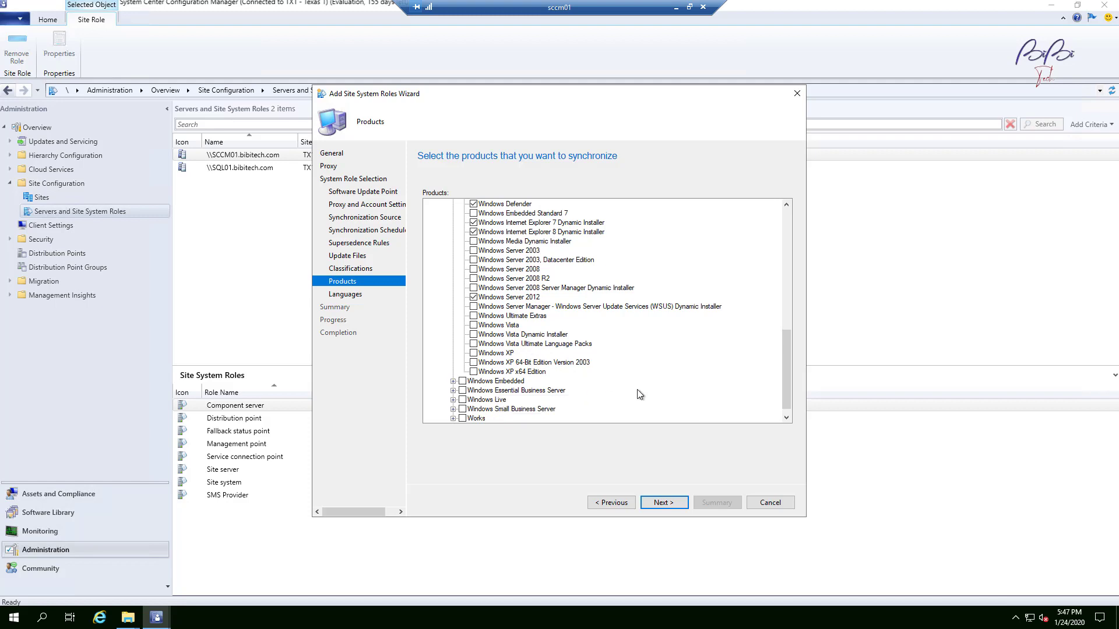
scroll(639, 394, "down", 1)
scroll(644, 395, "up", 5)
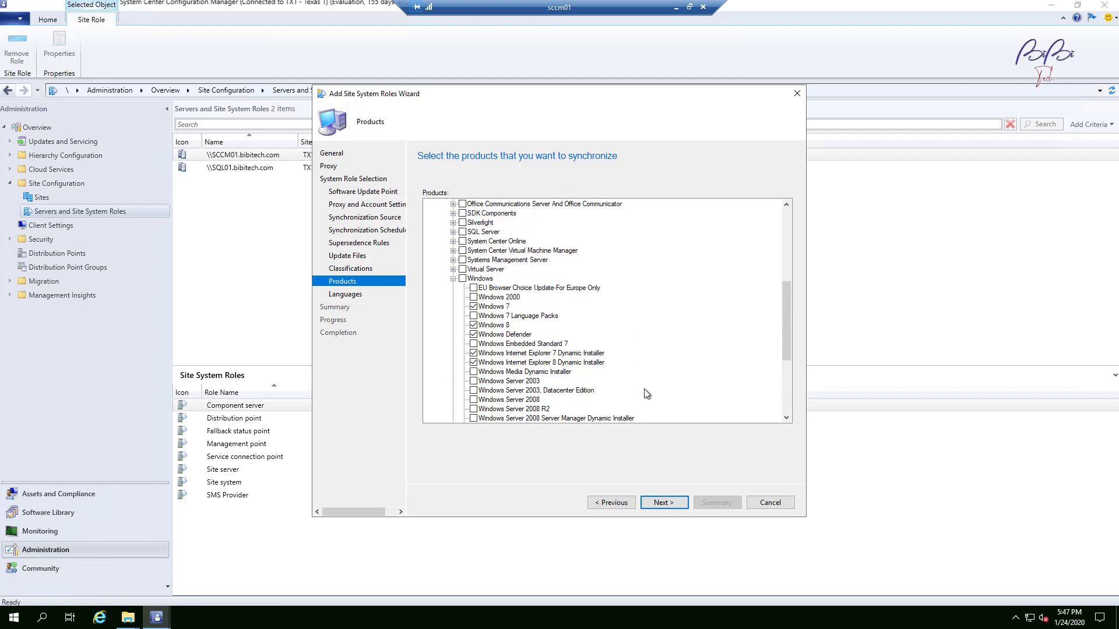
scroll(644, 391, "down", 5)
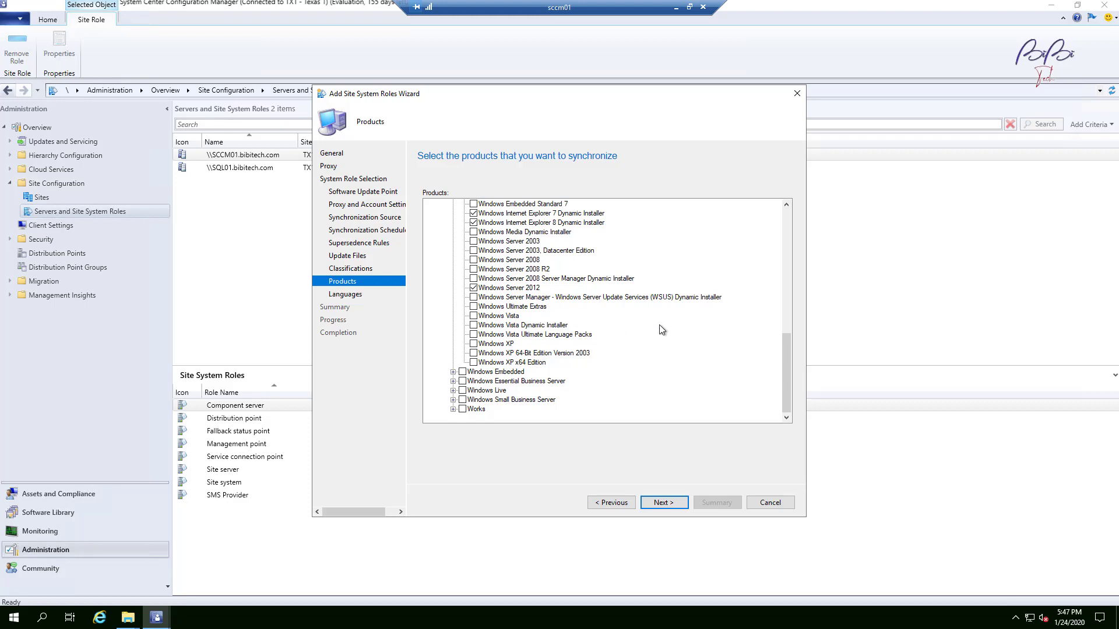
left_click(664, 503)
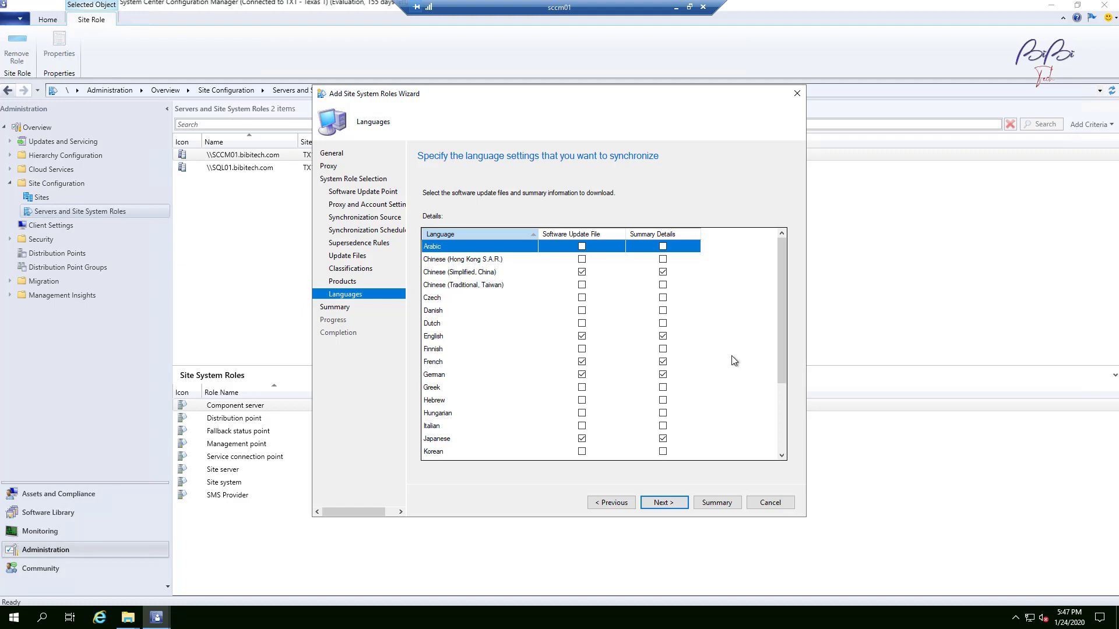
- Deselect Chinese (Simplified, China) for both the software update file and the summary details
left_click(594, 273)
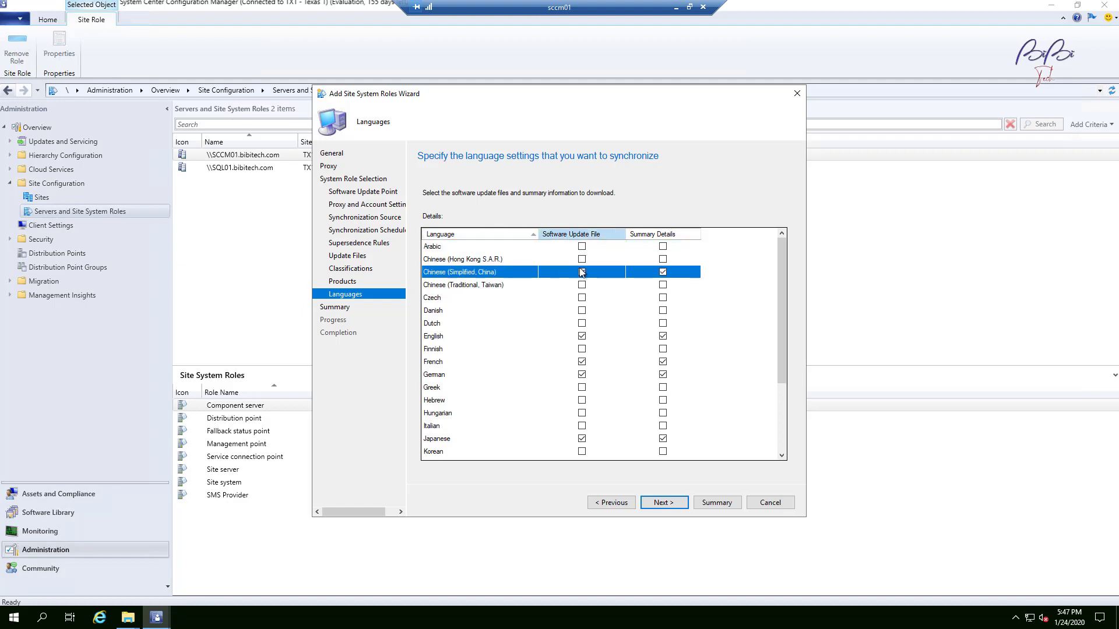
left_click(581, 272)
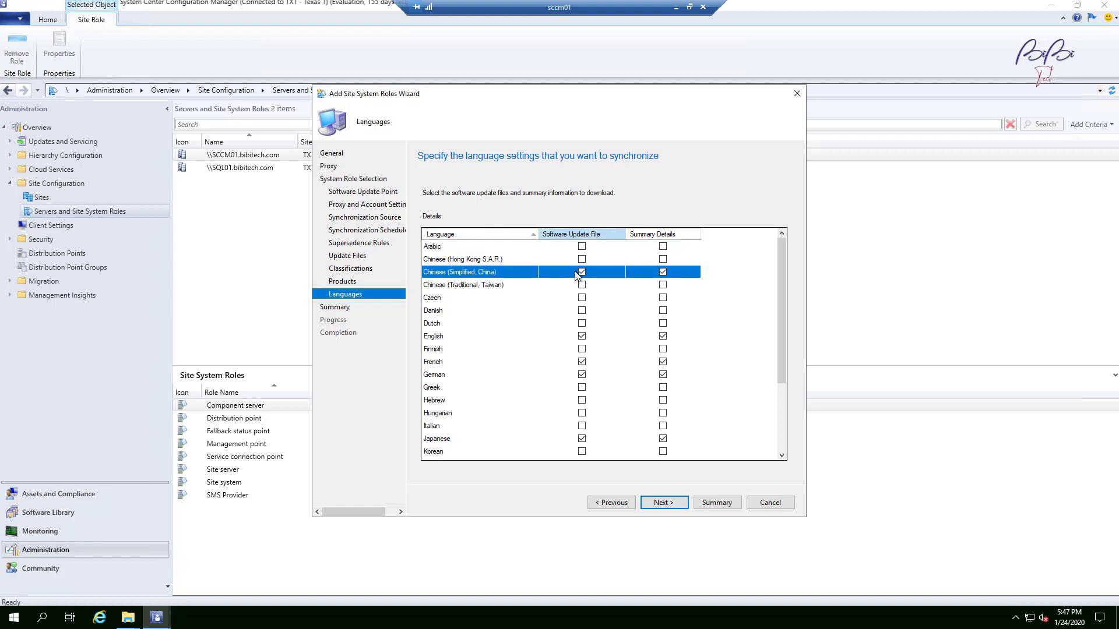
left_click(663, 273)
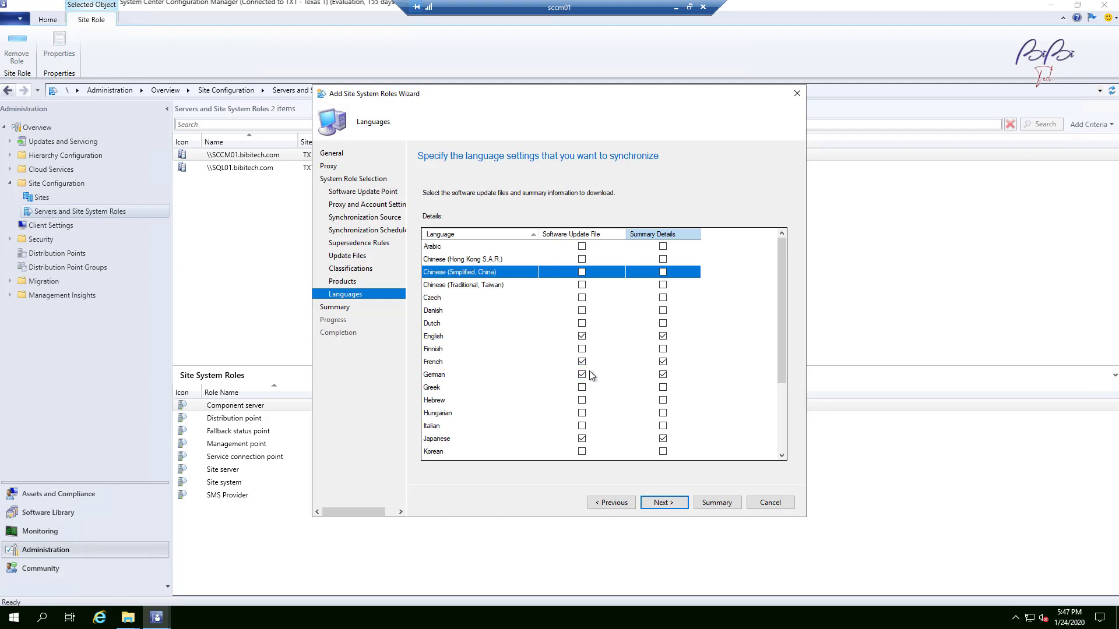
- Deselect French and German for both the software update file and the summary details
left_click(582, 362)
left_click(582, 375)
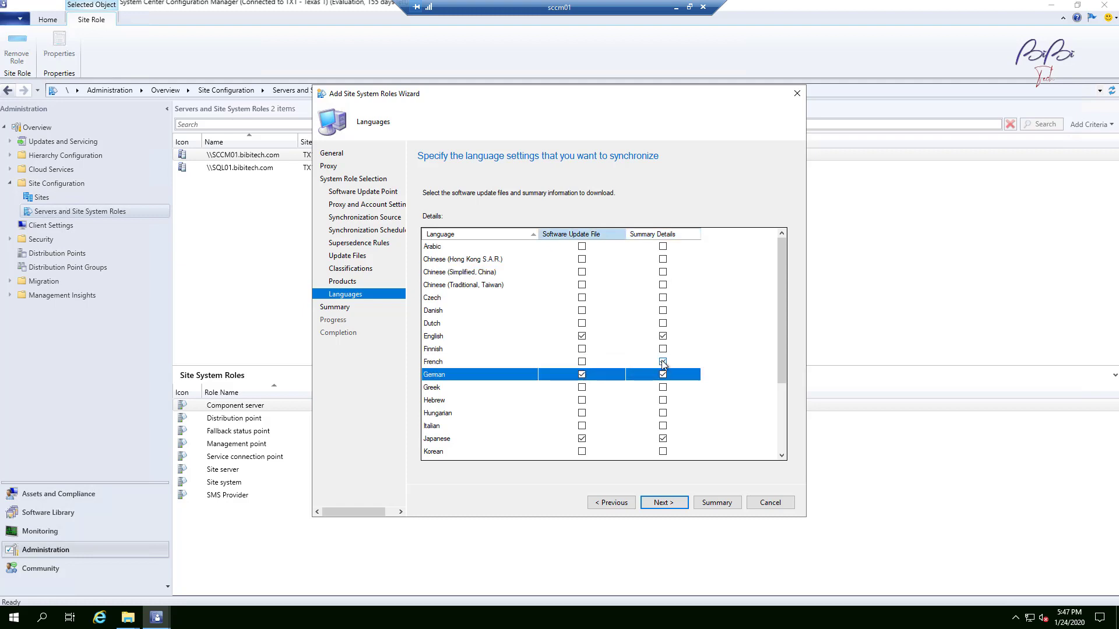
left_click(662, 362)
left_click(656, 376)
left_click(581, 374)
left_click(663, 375)
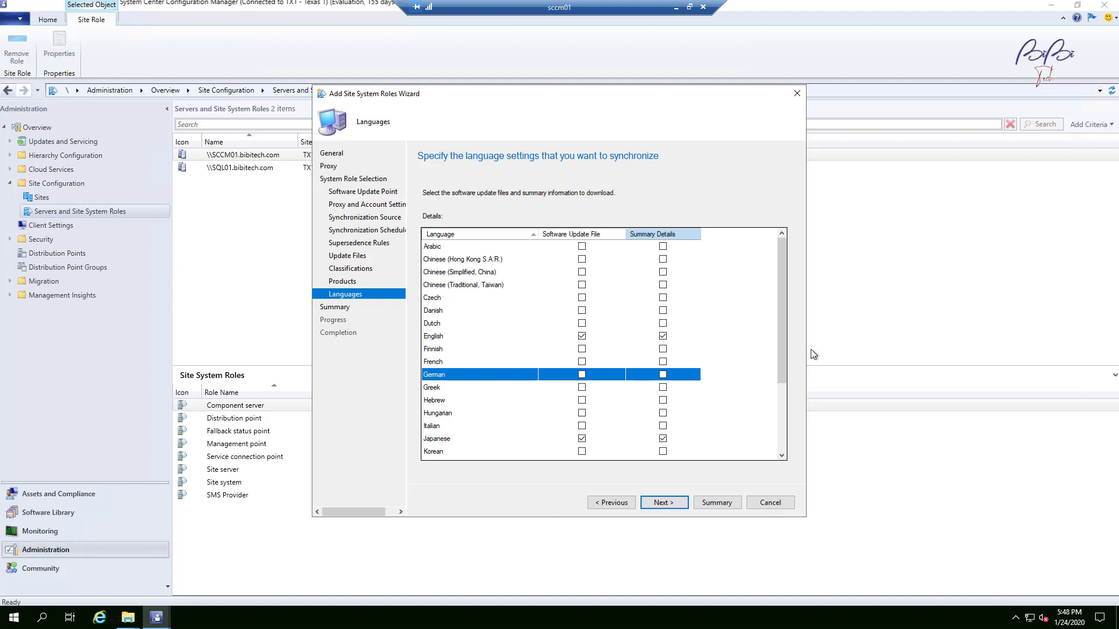
- Continue to the summary, apply the software update point settings, and close the completed wizard
left_click(680, 504)
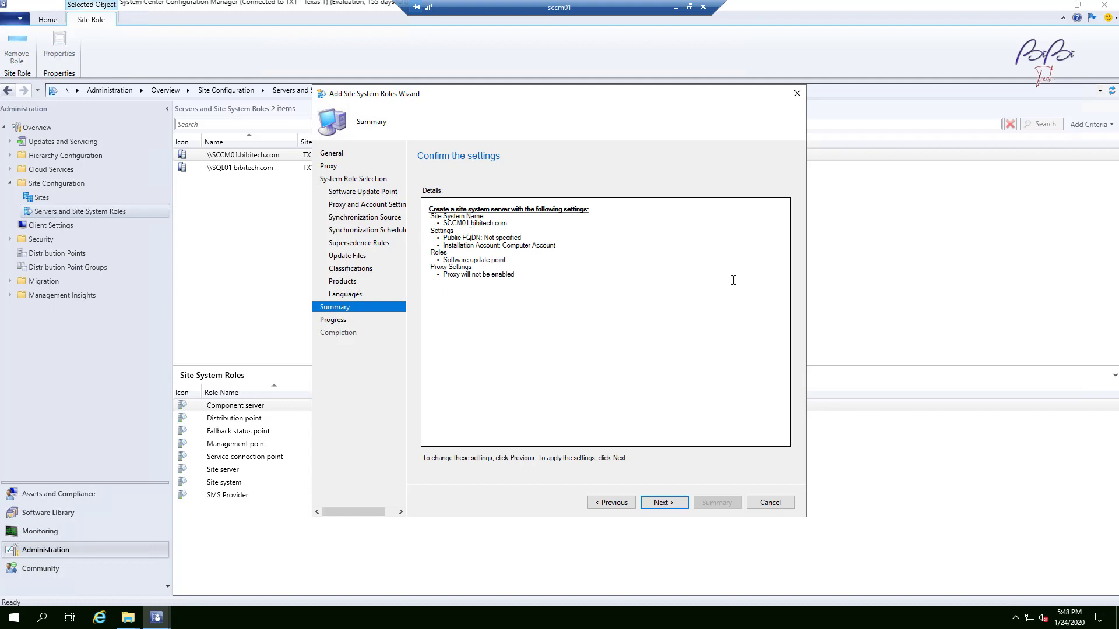
left_click(675, 505)
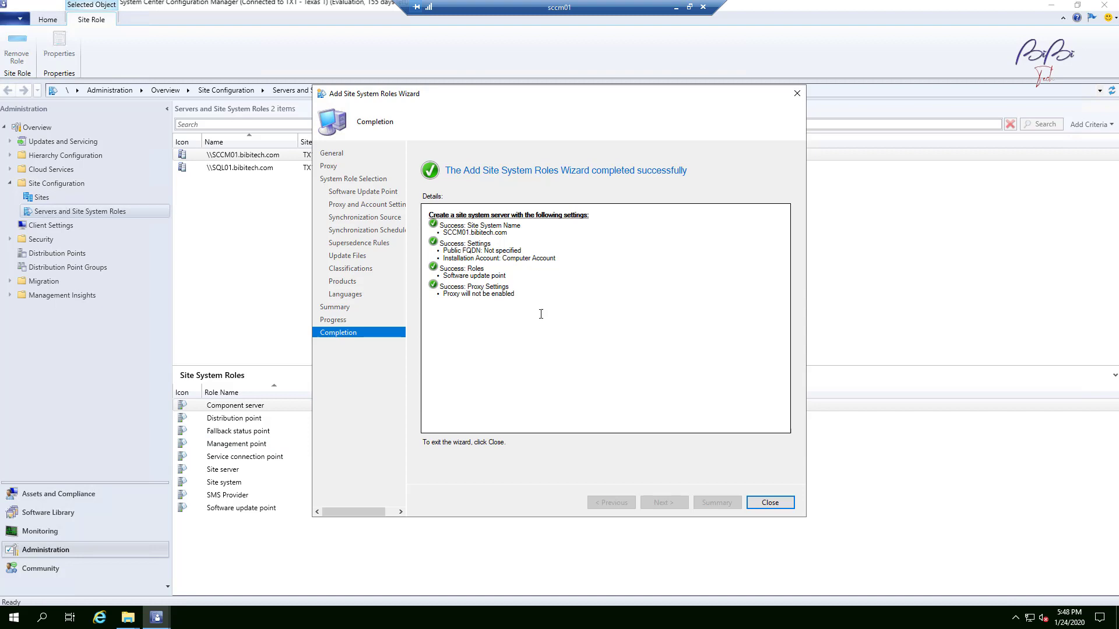
left_click(792, 510)
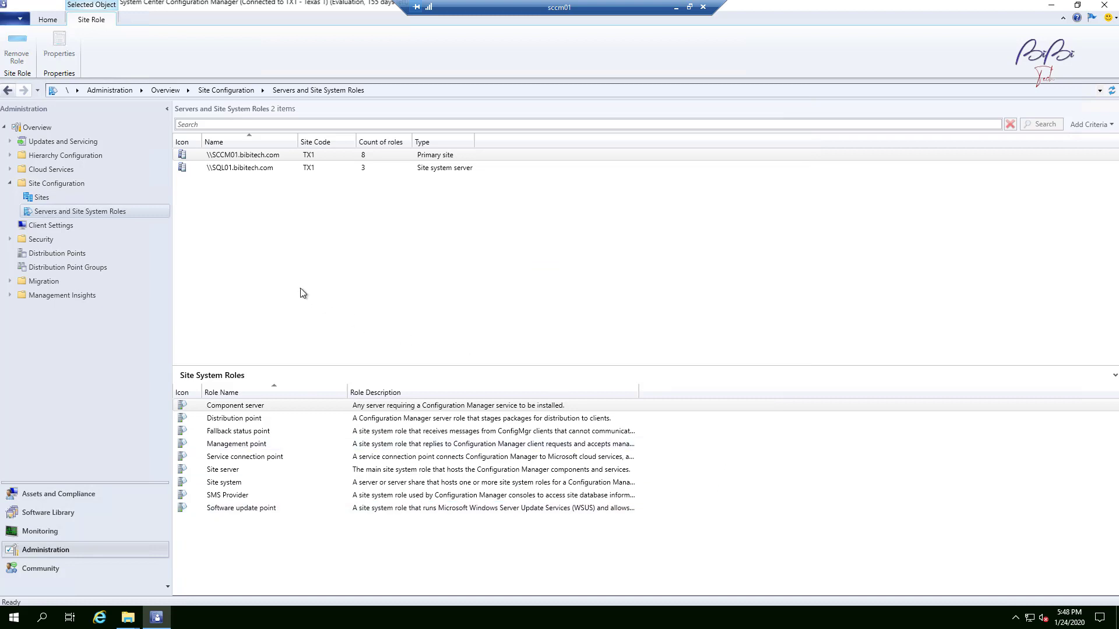
- Check the role lists of the SQL01 and SCCM01 servers and select SCCM01's Software update point role
left_click(256, 169)
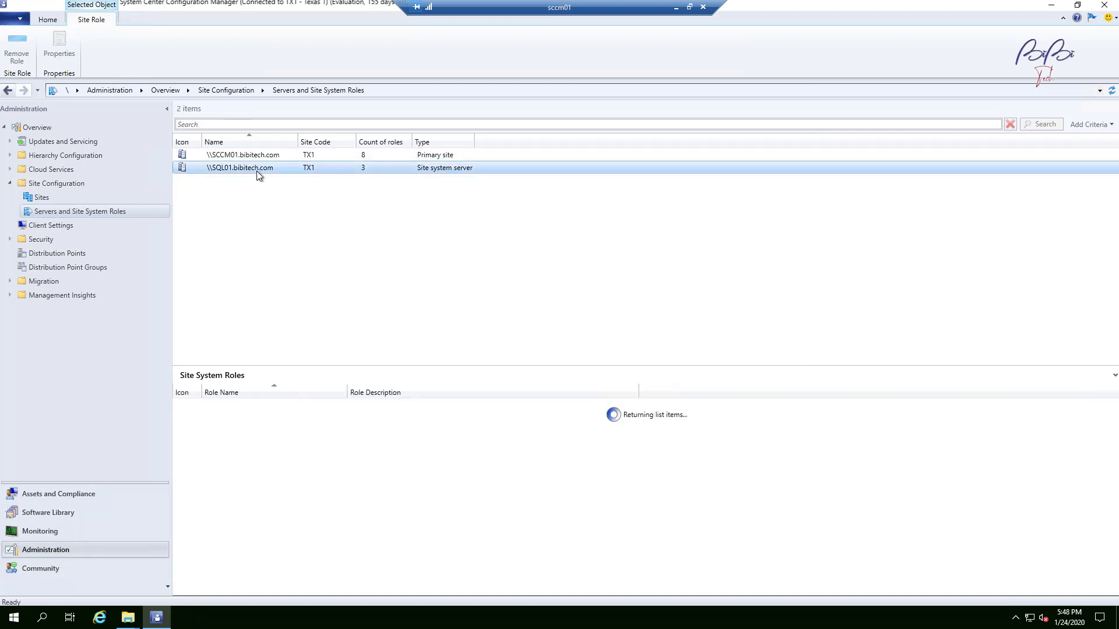
left_click(235, 158)
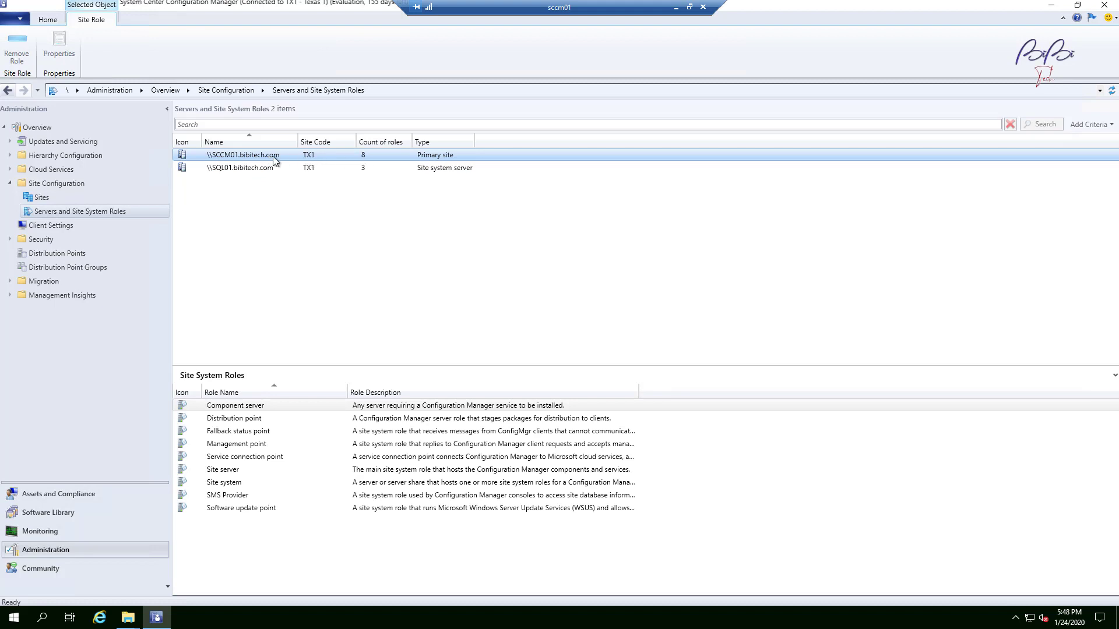
left_click(275, 511)
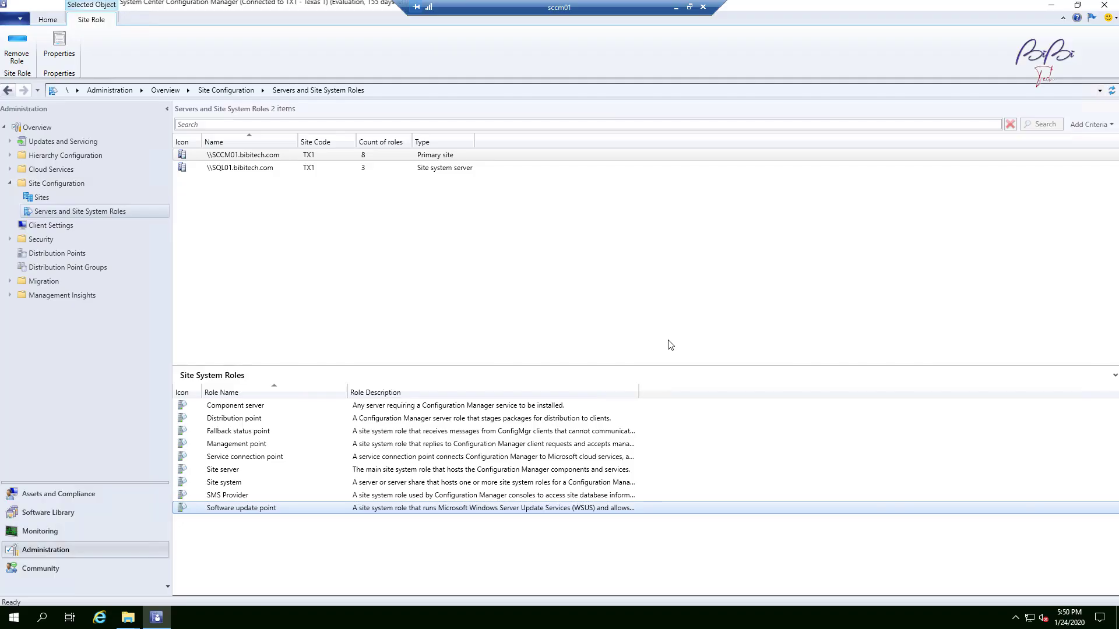
- Switch to File Explorer and open C:\Program Files\Microsoft Configuration Manager\Logs
left_click(120, 617)
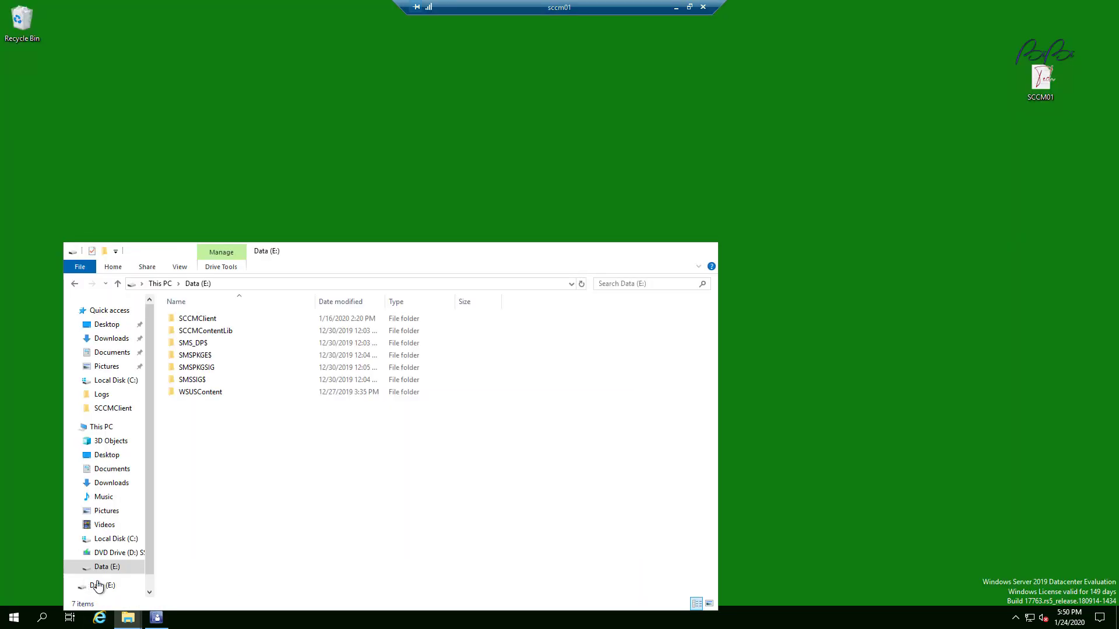
left_click(83, 582)
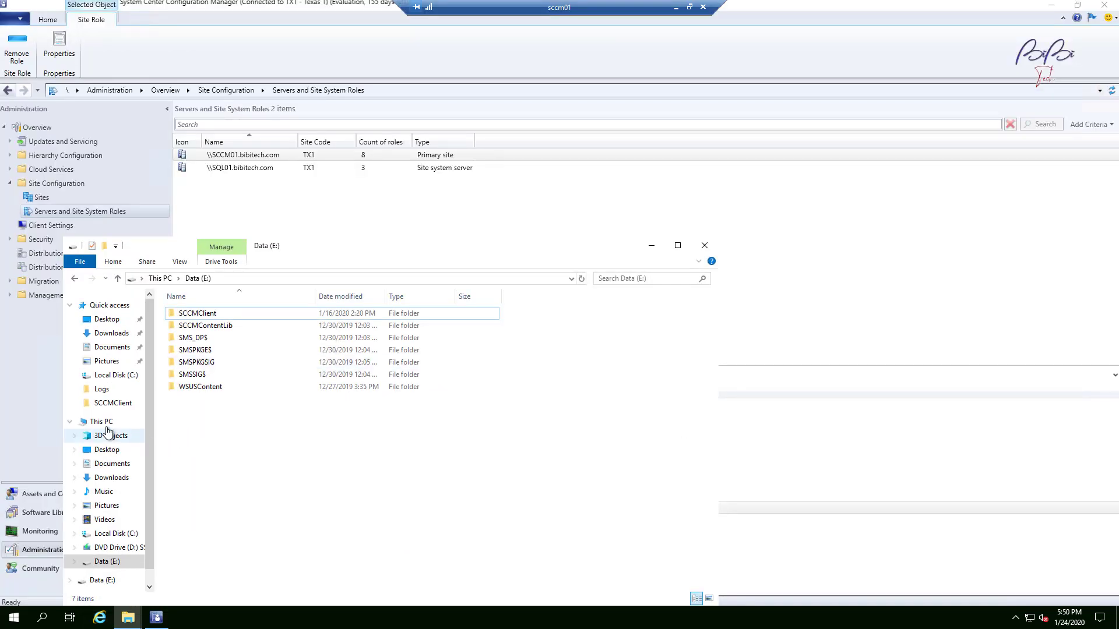
left_click(112, 376)
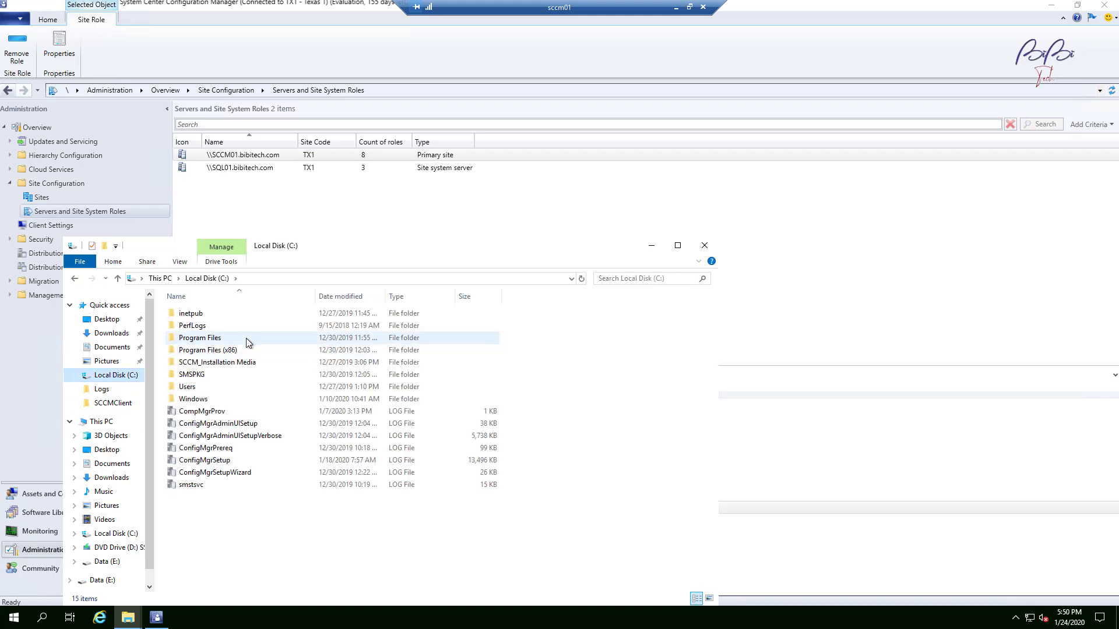
double_click(226, 337)
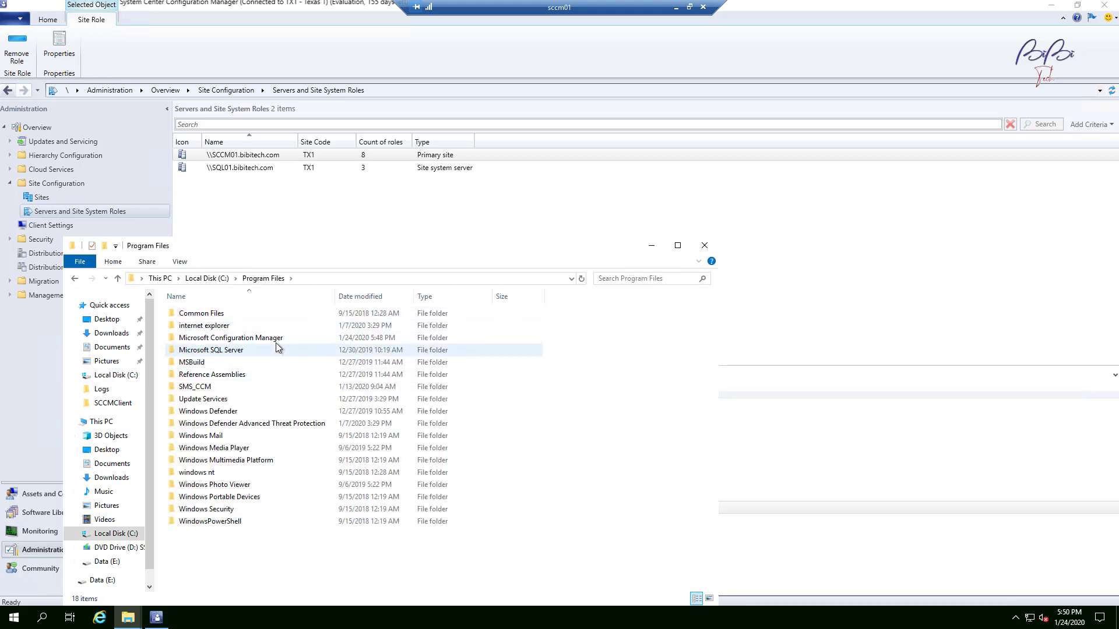
double_click(214, 339)
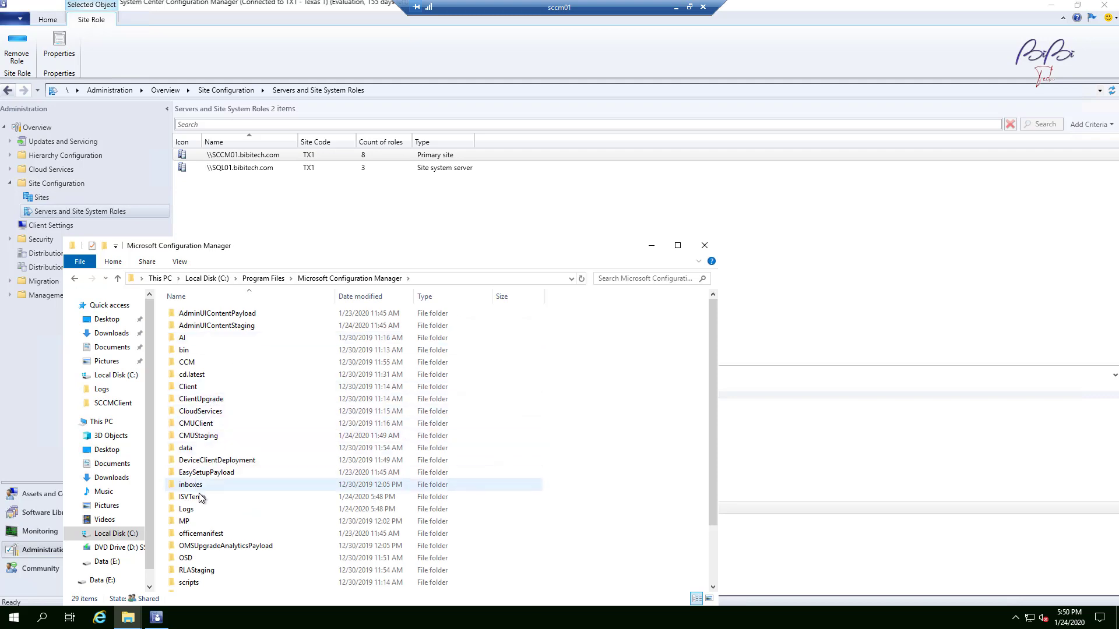
double_click(201, 510)
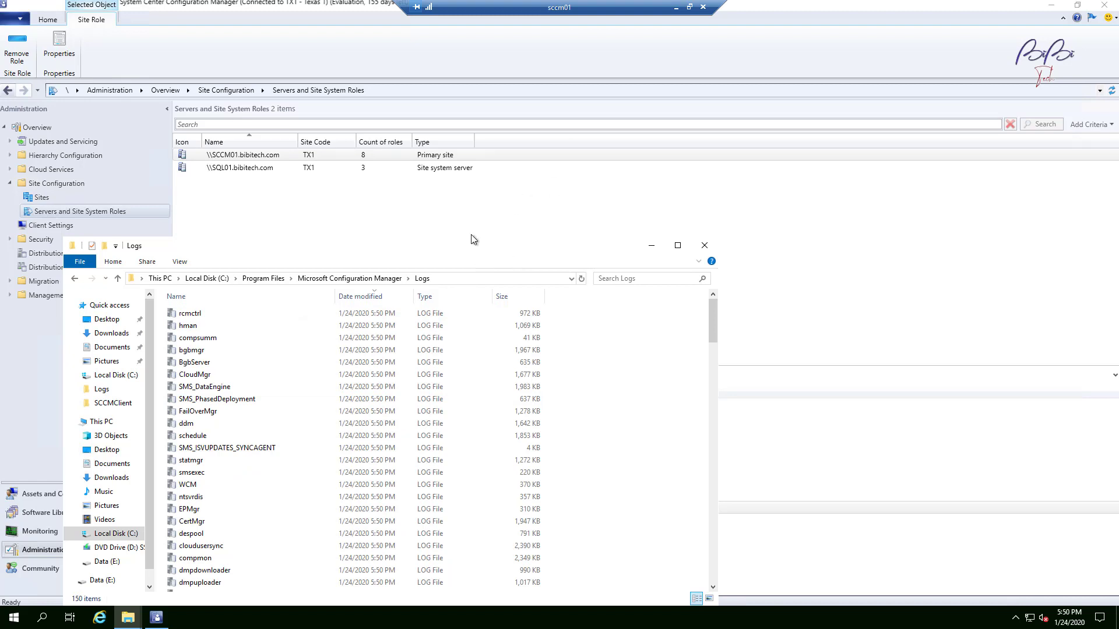
- Search the Logs folder for supsetup.log and open the SUPSetup log
left_click_drag(449, 252, 573, 172)
left_click_drag(606, 132, 608, 131)
left_click(781, 157)
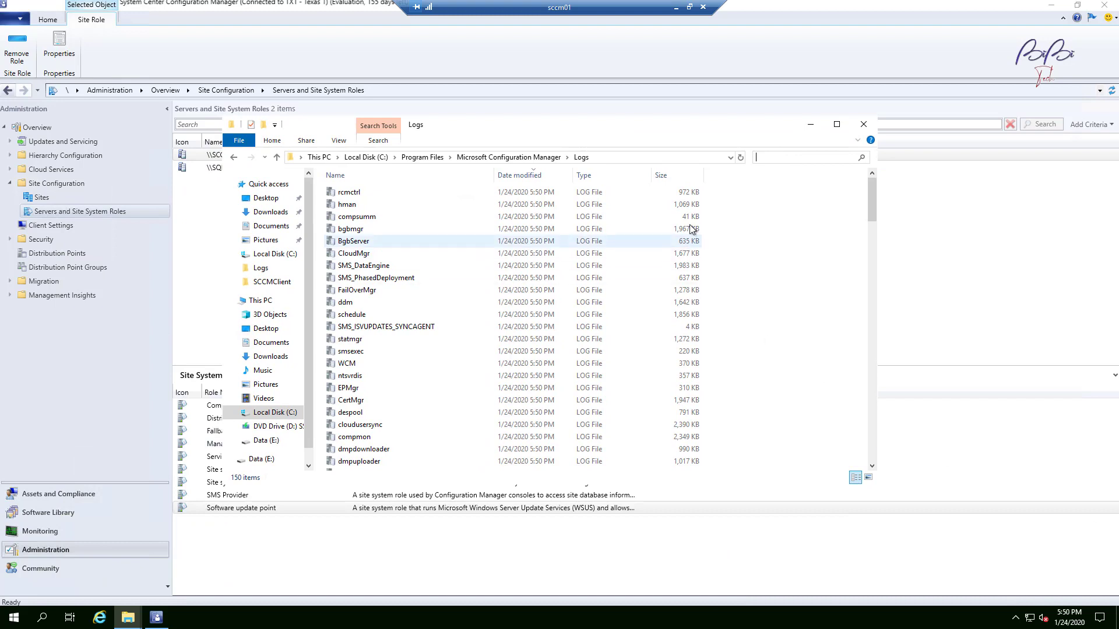
type("sups")
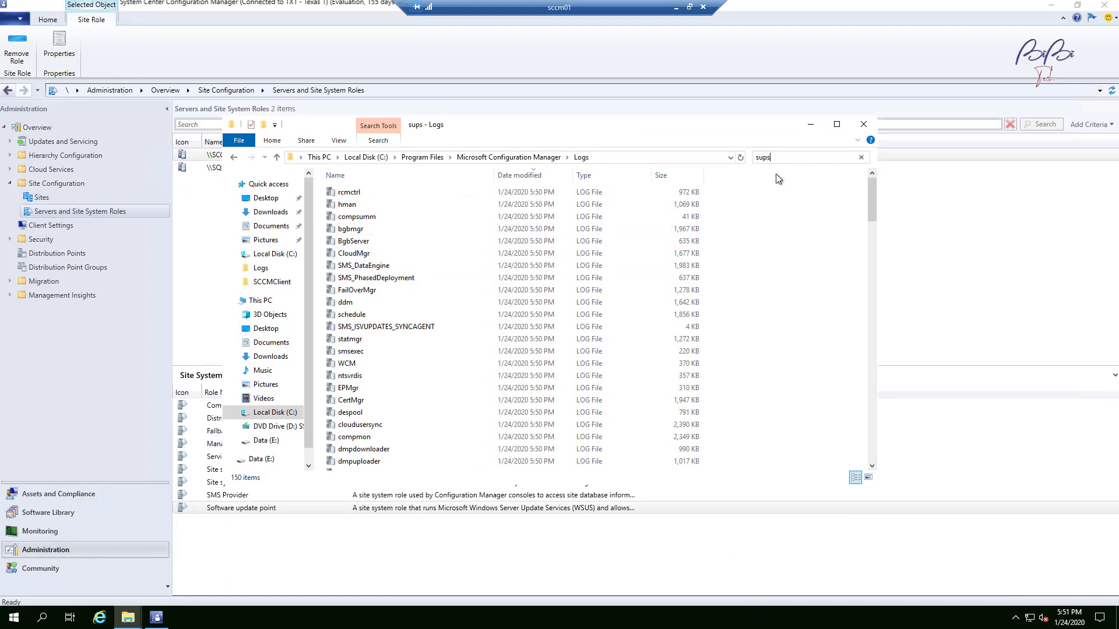
type("etup.log")
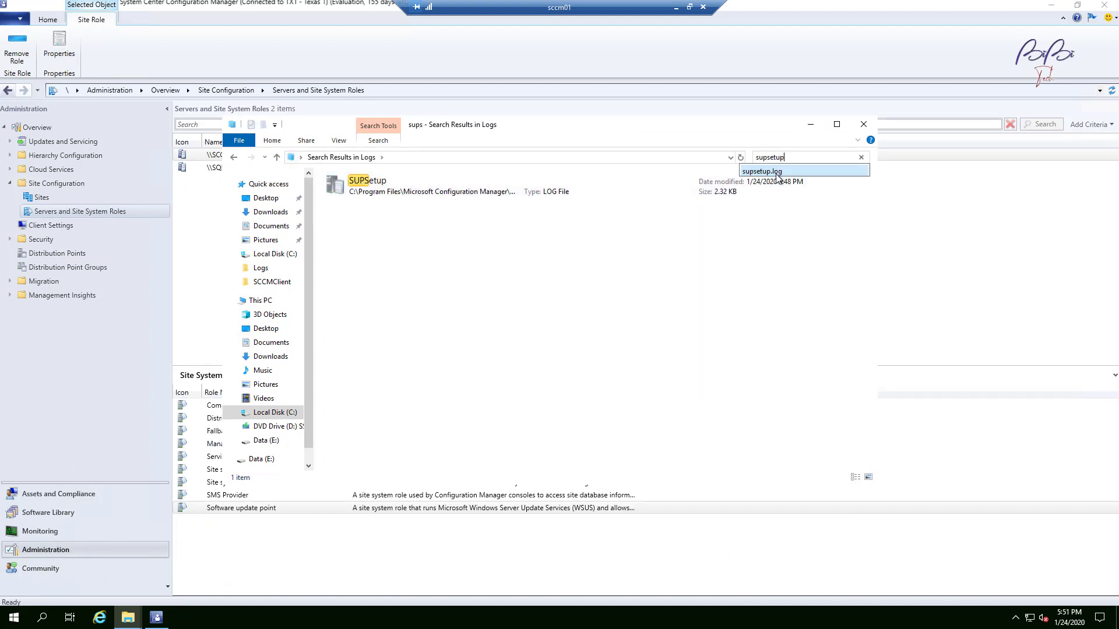
double_click(386, 187)
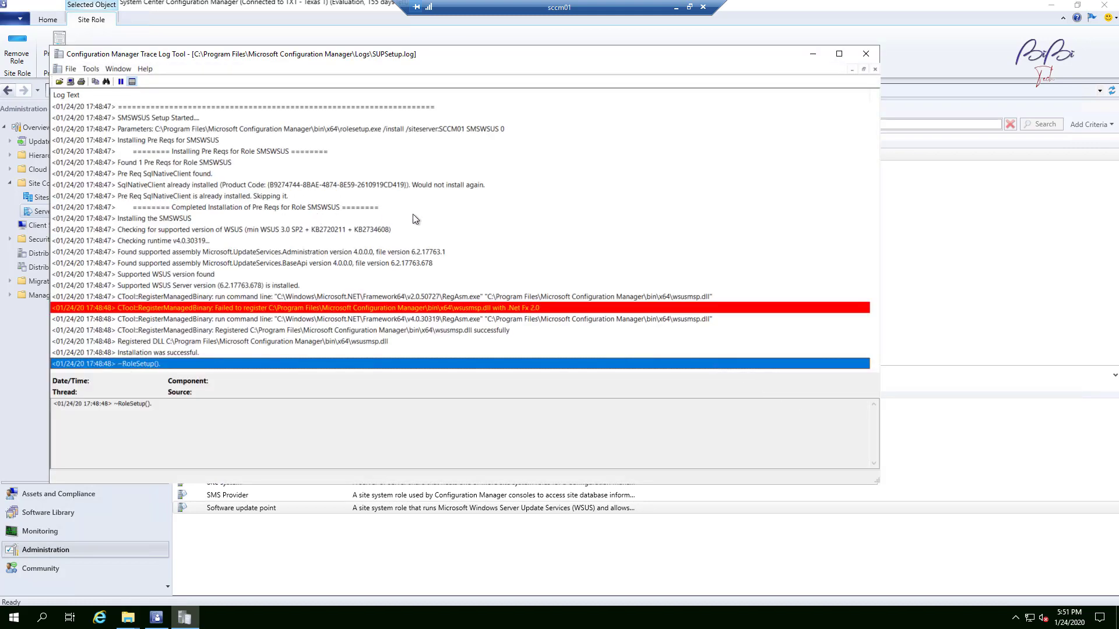
- Examine the SUPSetup log entries on wsusmsp.dll registration under both .NET versions and the installation result, and close the log
left_click(484, 309)
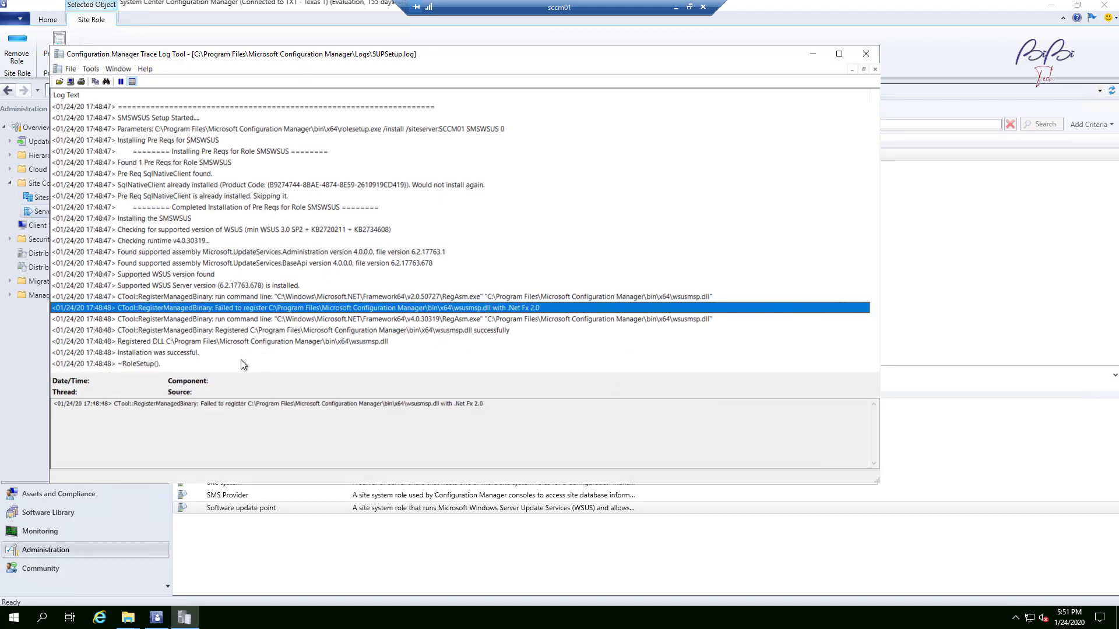
left_click(184, 330)
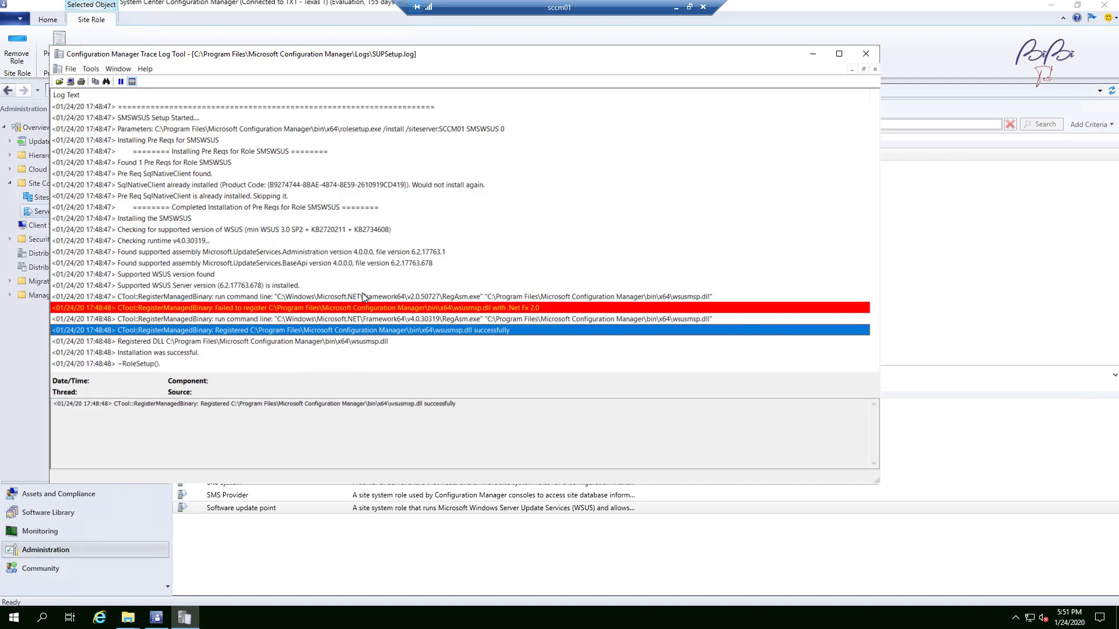
left_click(394, 294)
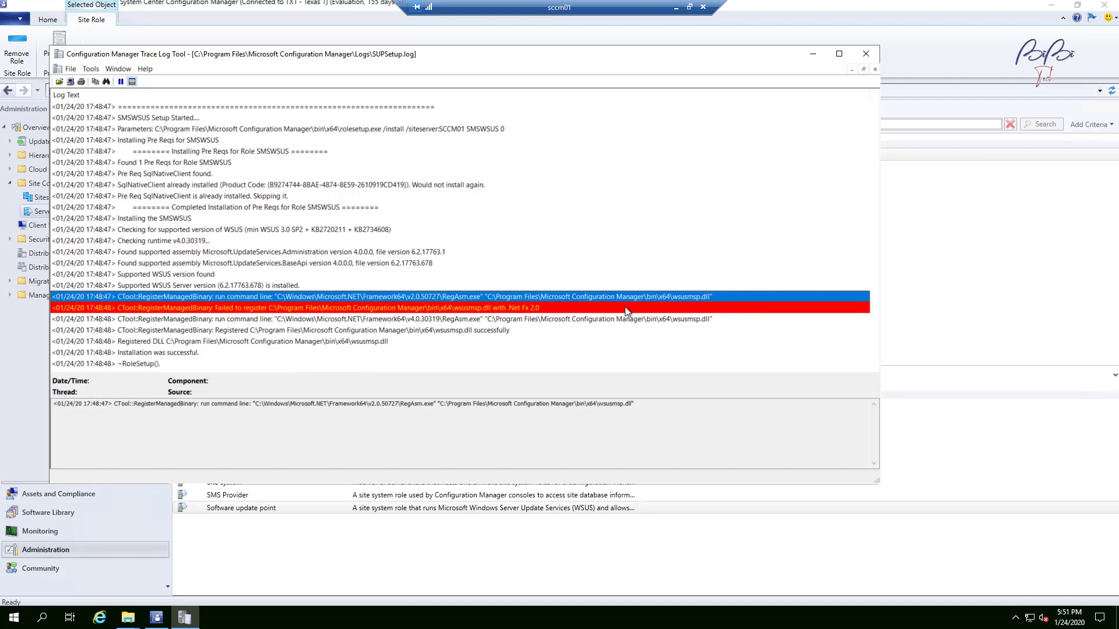
left_click(693, 317)
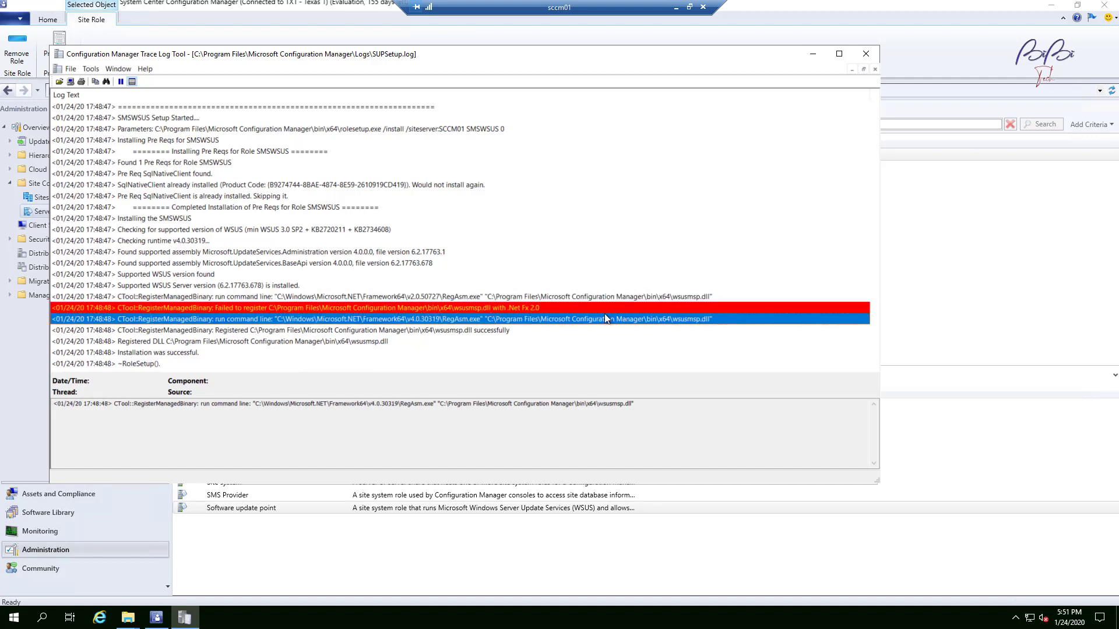
left_click(426, 331)
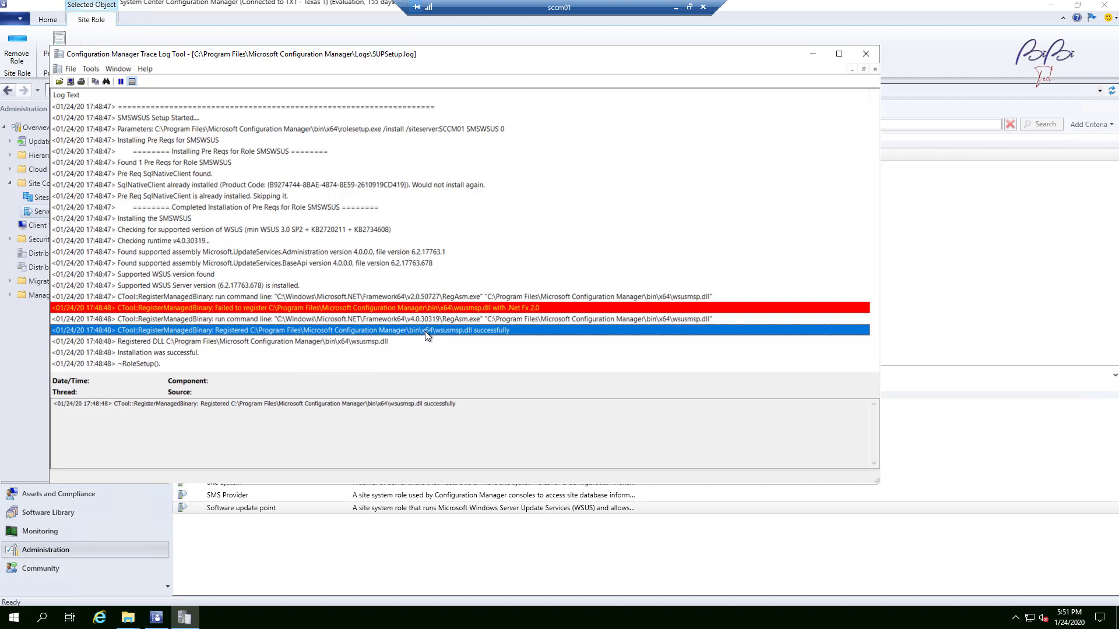
left_click(157, 353)
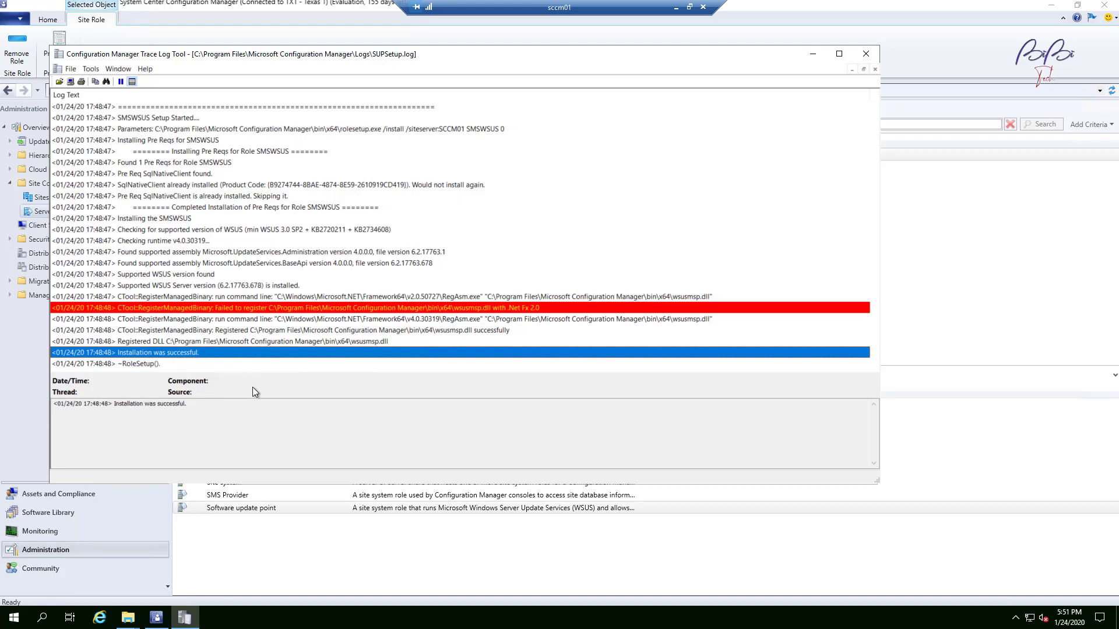
left_click(864, 54)
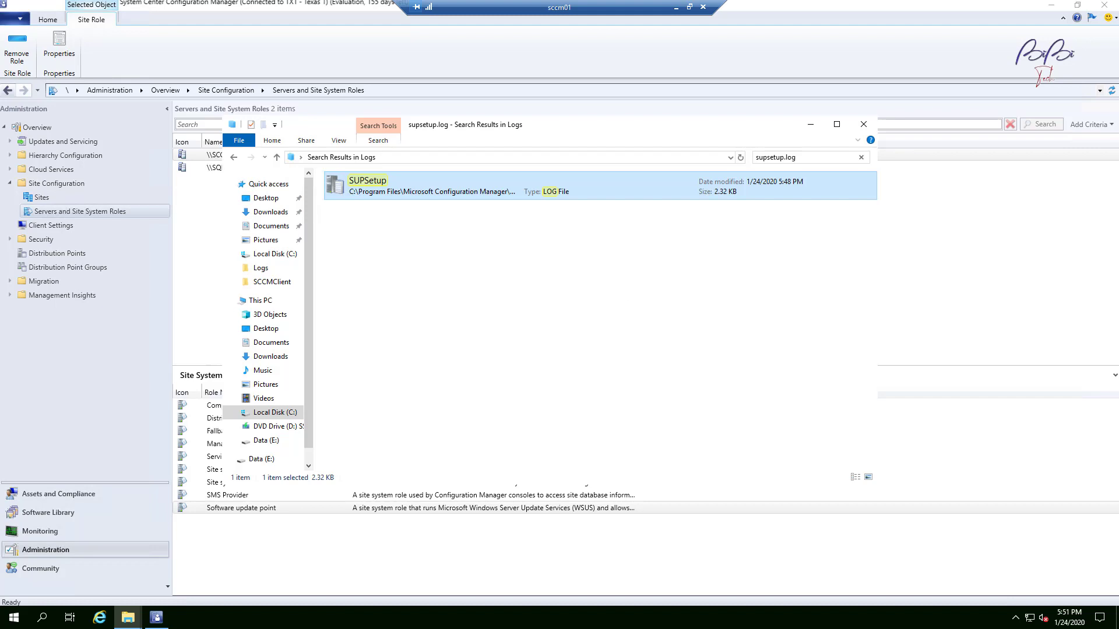
- Search the logs for wcm, open WCM.log, review its WSUS configuration and sync entries, and close it
left_click(798, 158)
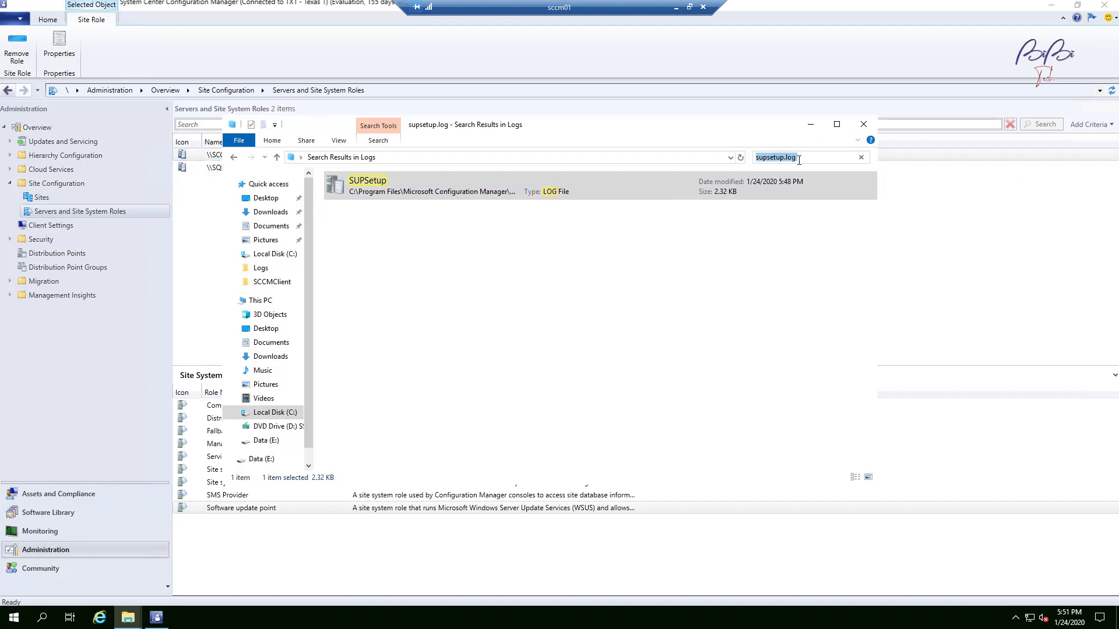
type("wcm")
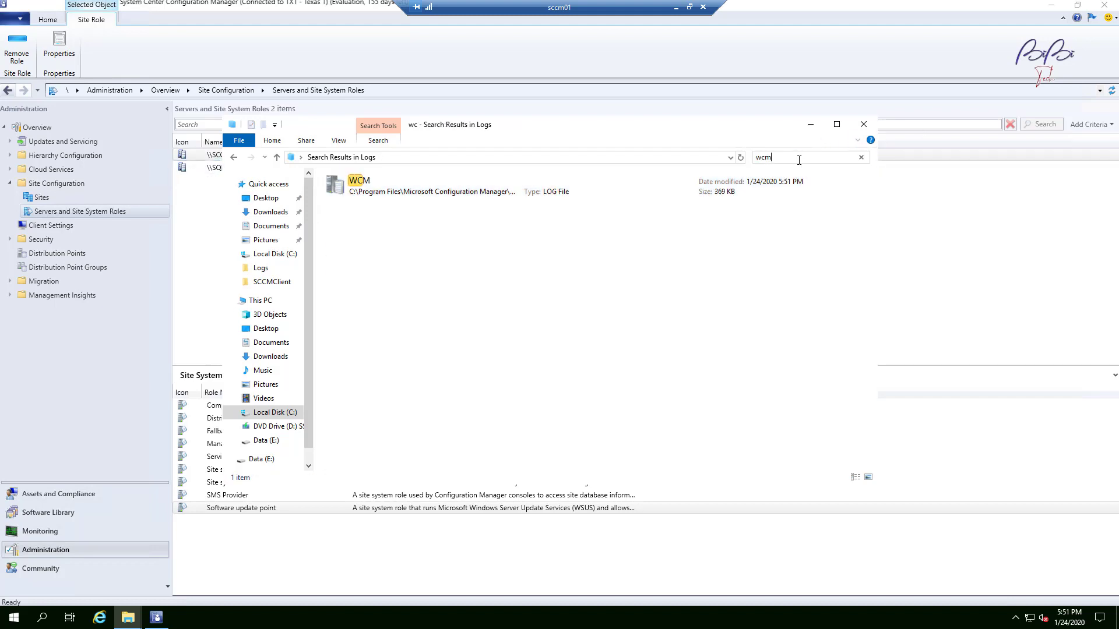
double_click(390, 180)
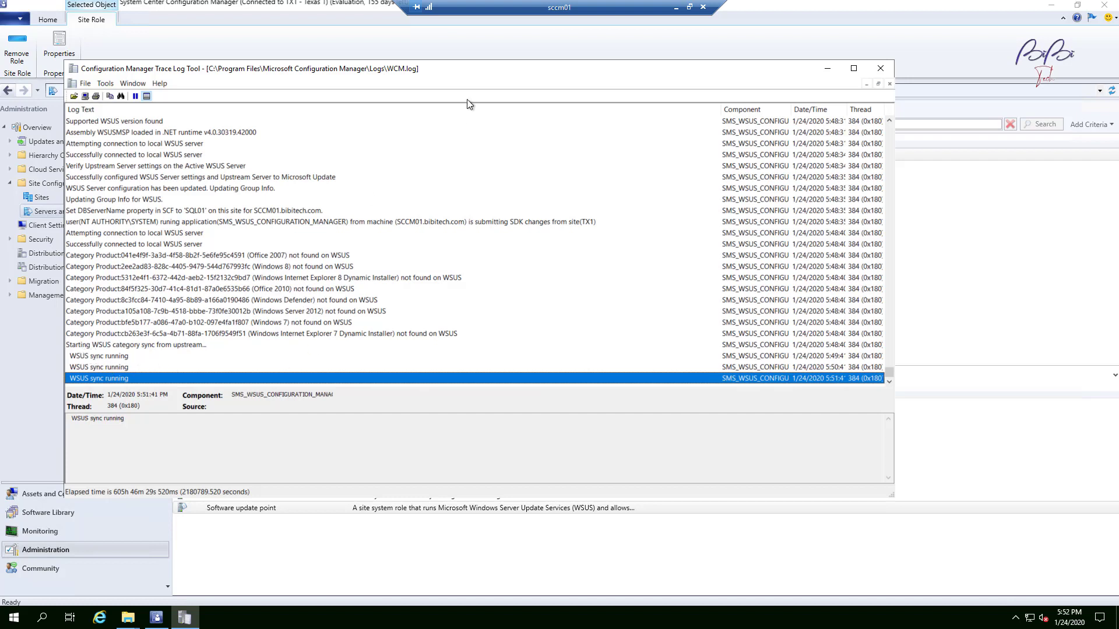
left_click_drag(475, 71, 670, 81)
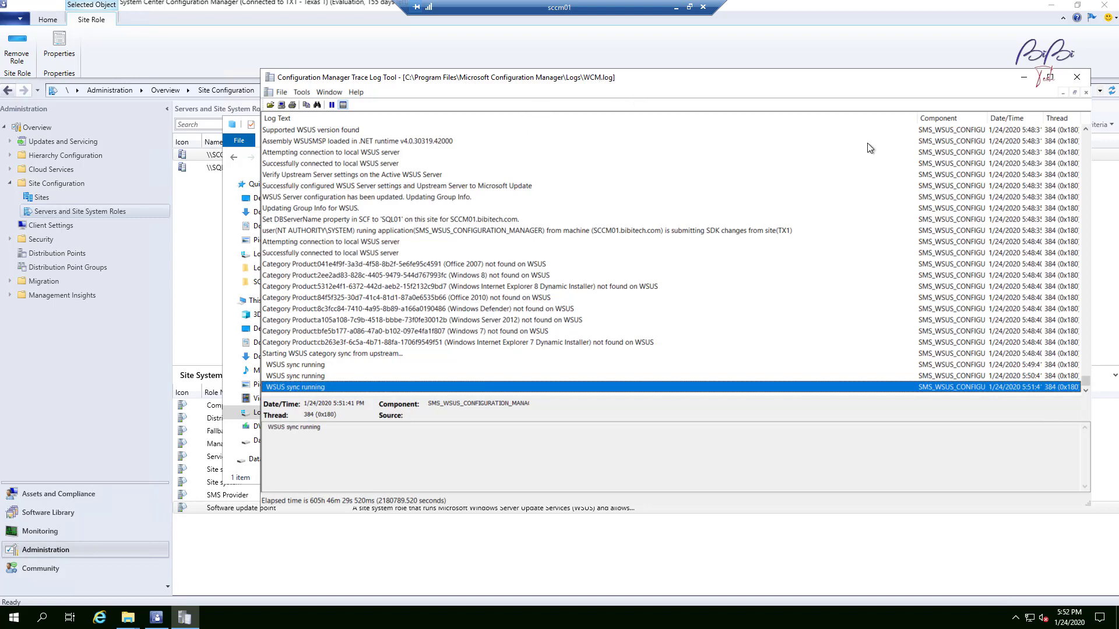
left_click(1077, 77)
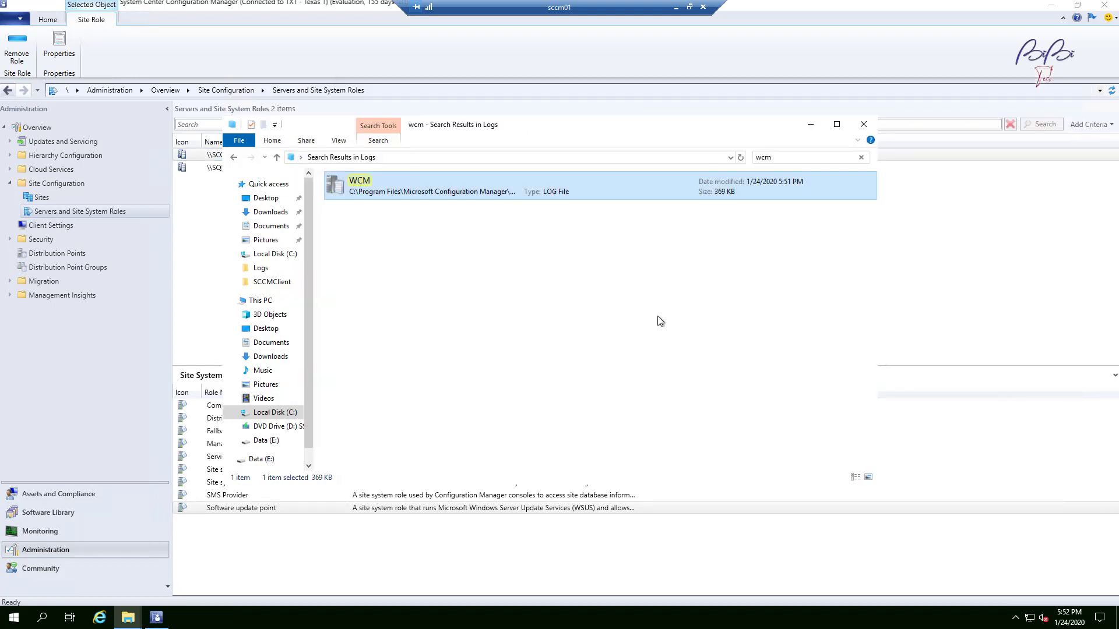
- Search the logs for wsusct, open WSUSCtrl.log, and examine its entries on WSUS component health and the database connection
left_click(797, 155)
left_click(797, 154)
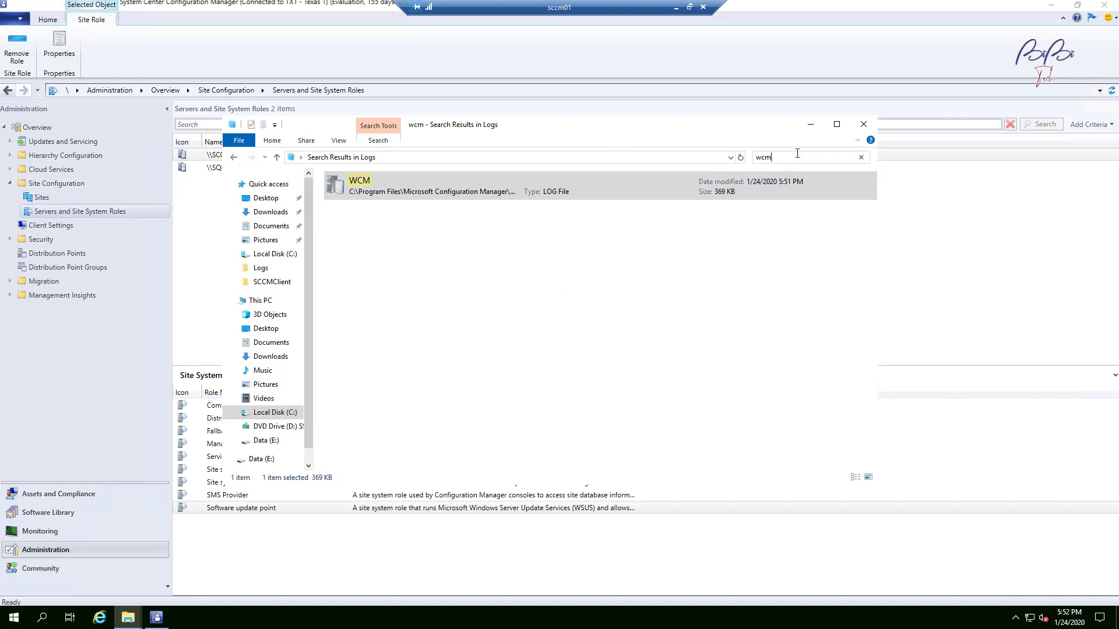
key("ctrl+a")
type("wsusct")
double_click(418, 190)
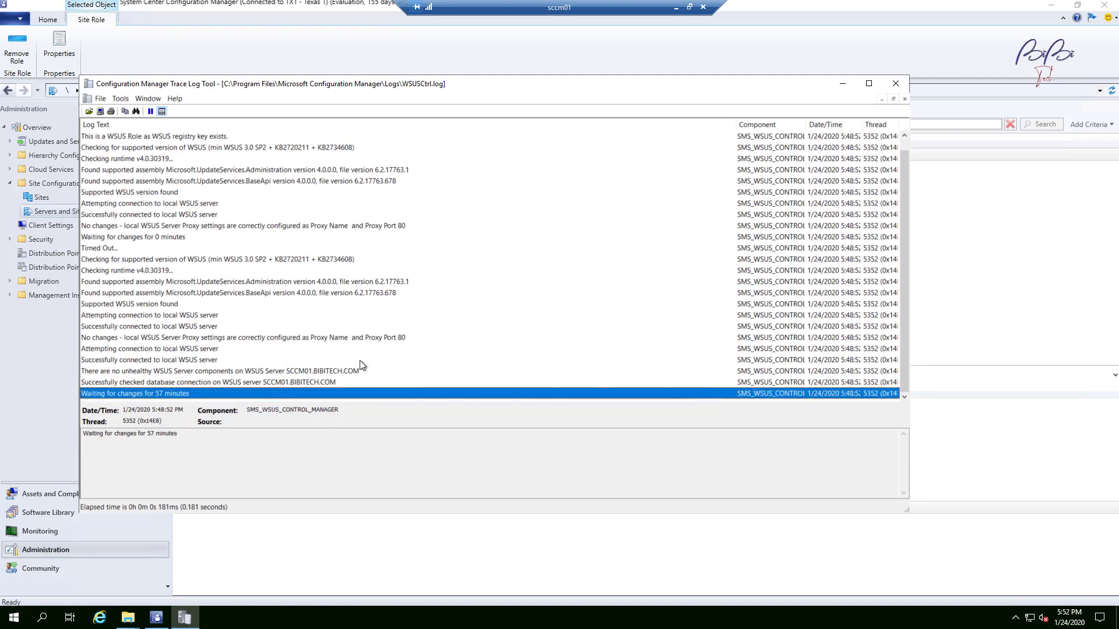
left_click(117, 383)
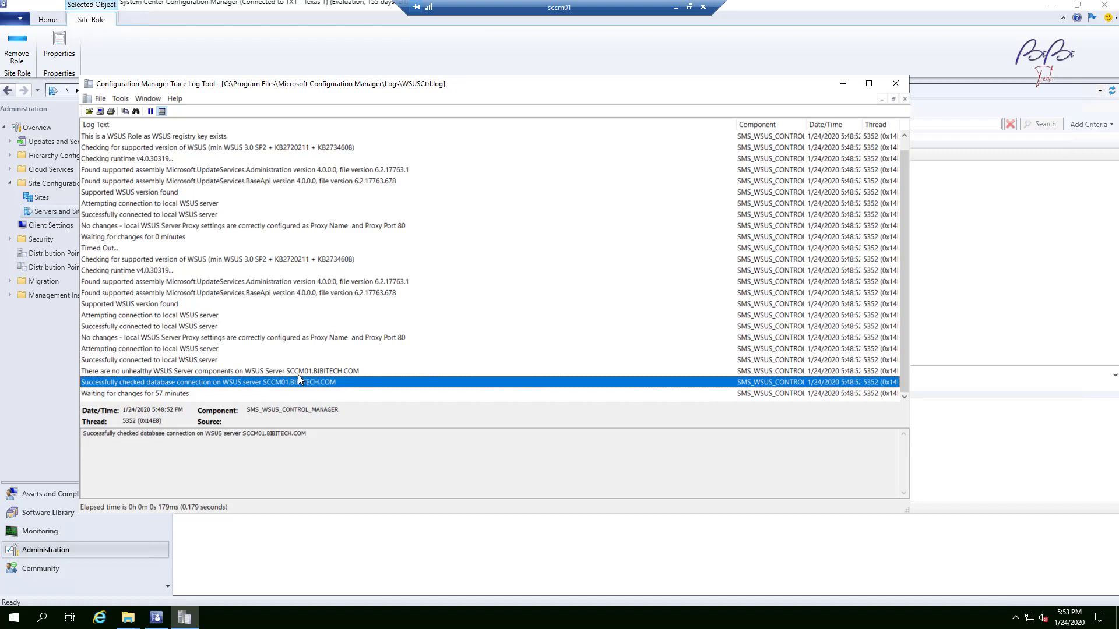
left_click(271, 373)
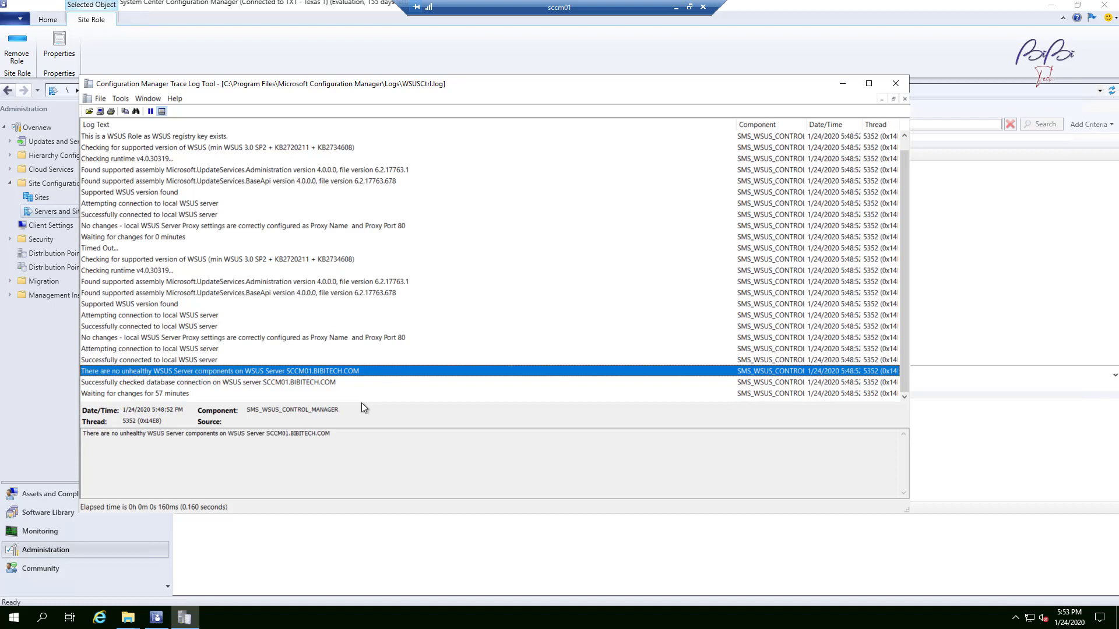
left_click(212, 383)
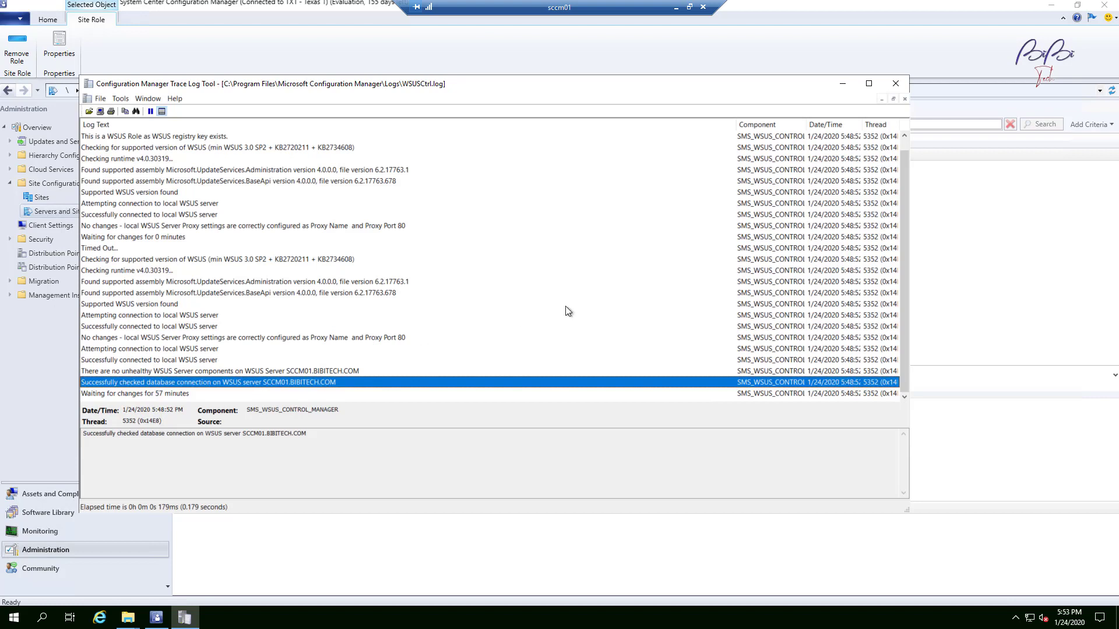
- Close the WSUSCtrl log, search the Logs folder for wsyncmgr, and open wsyncmgr.log
left_click(895, 83)
left_click(791, 155)
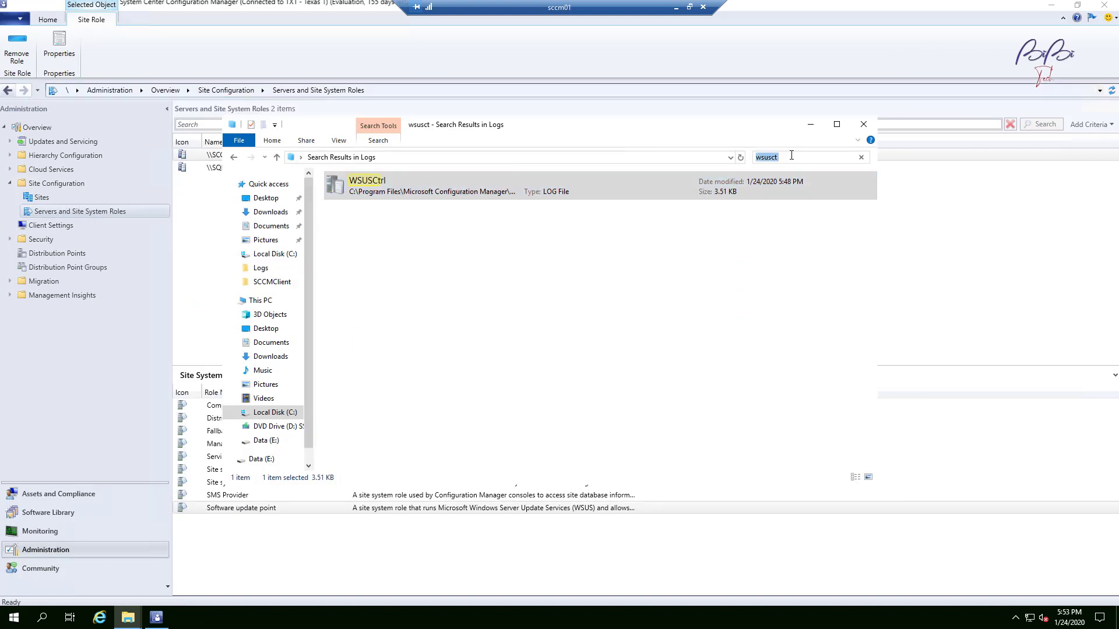
type("sy")
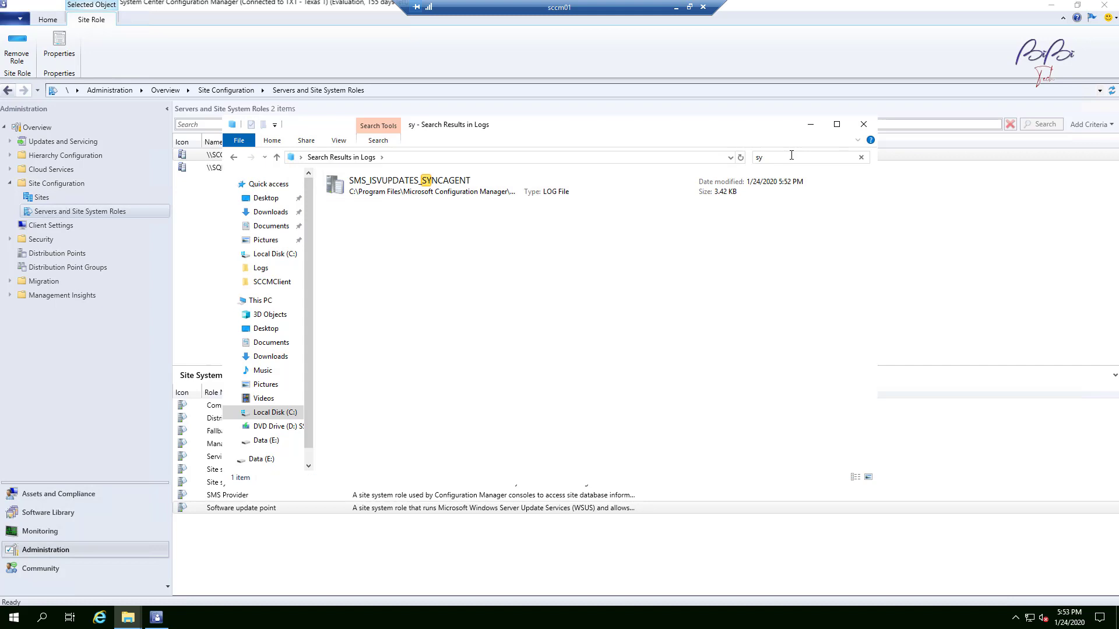
type("wsyncm")
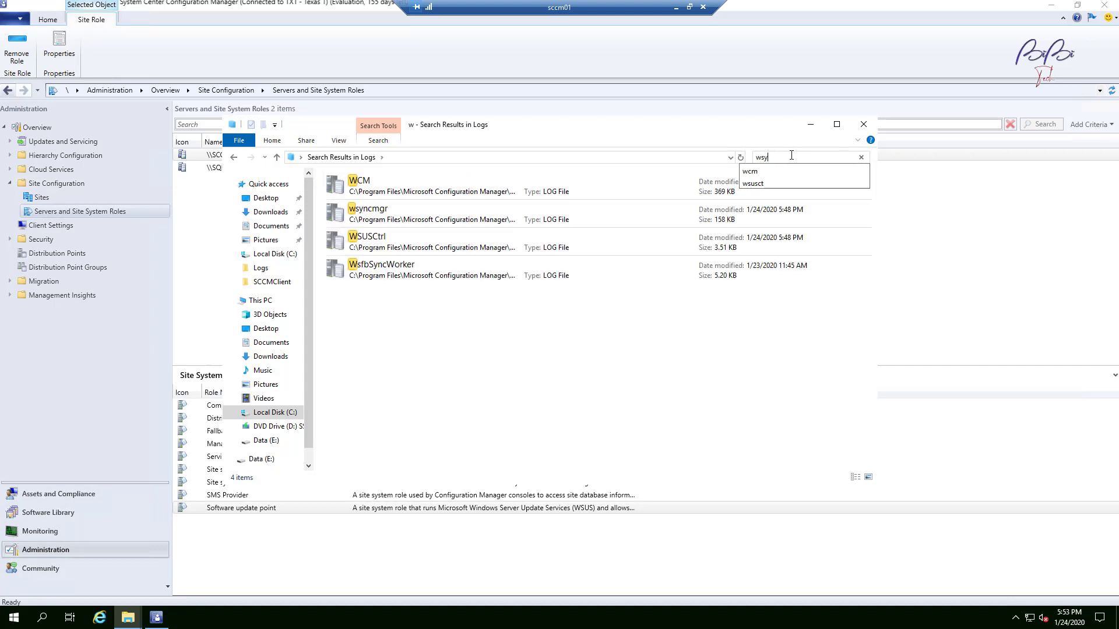
type("gr")
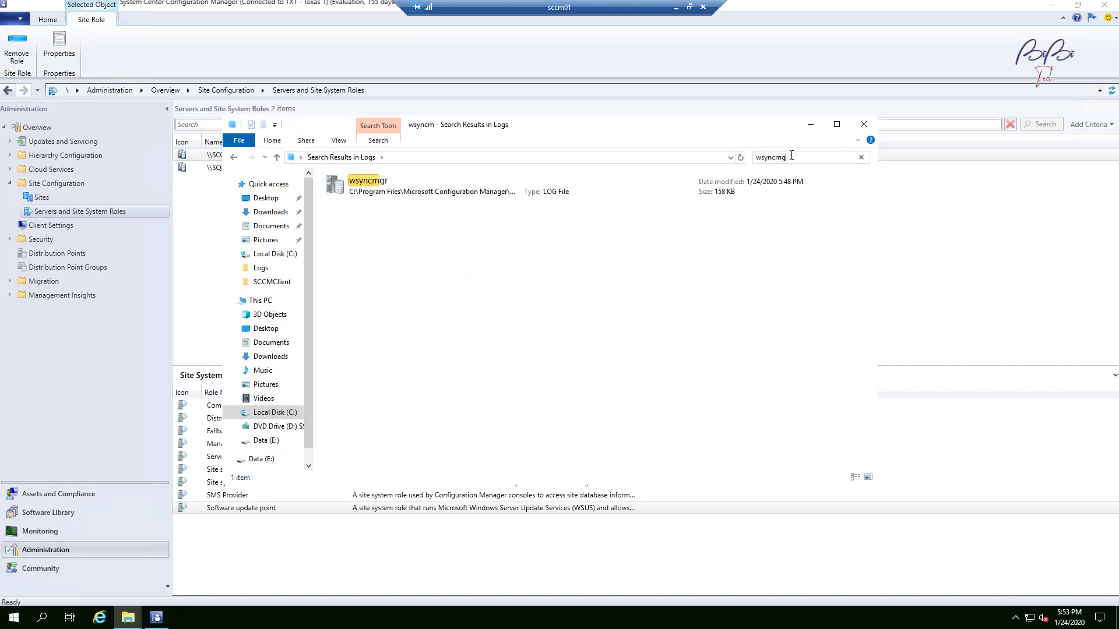
double_click(512, 192)
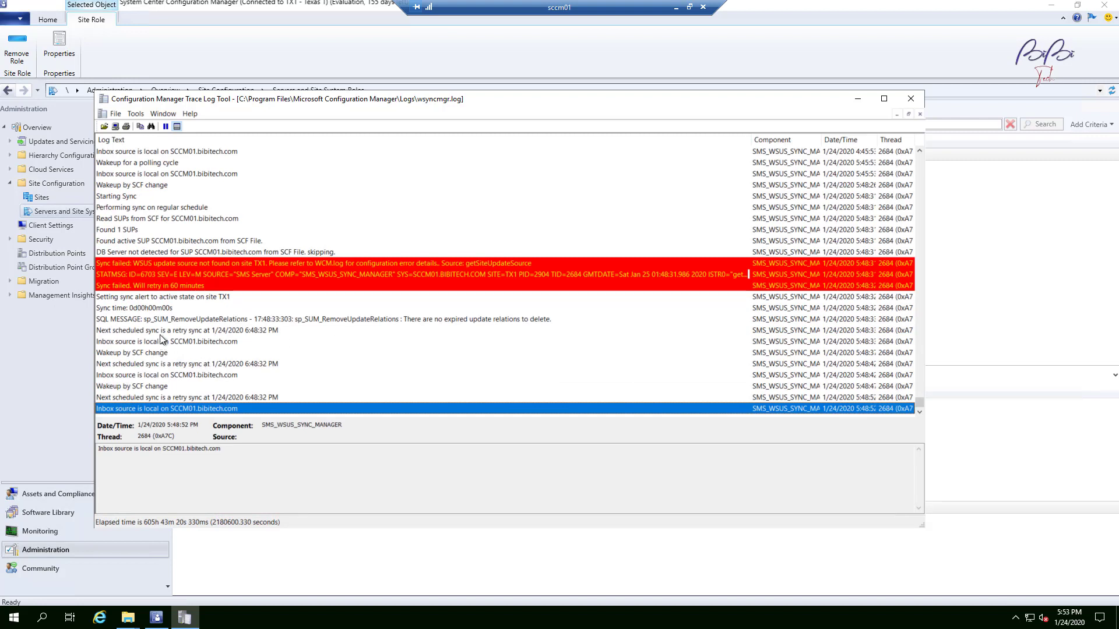
- Examine the wsyncmgr.log entries on the scheduled retry sync and the expired update relations, moving the log window aside
left_click(335, 331)
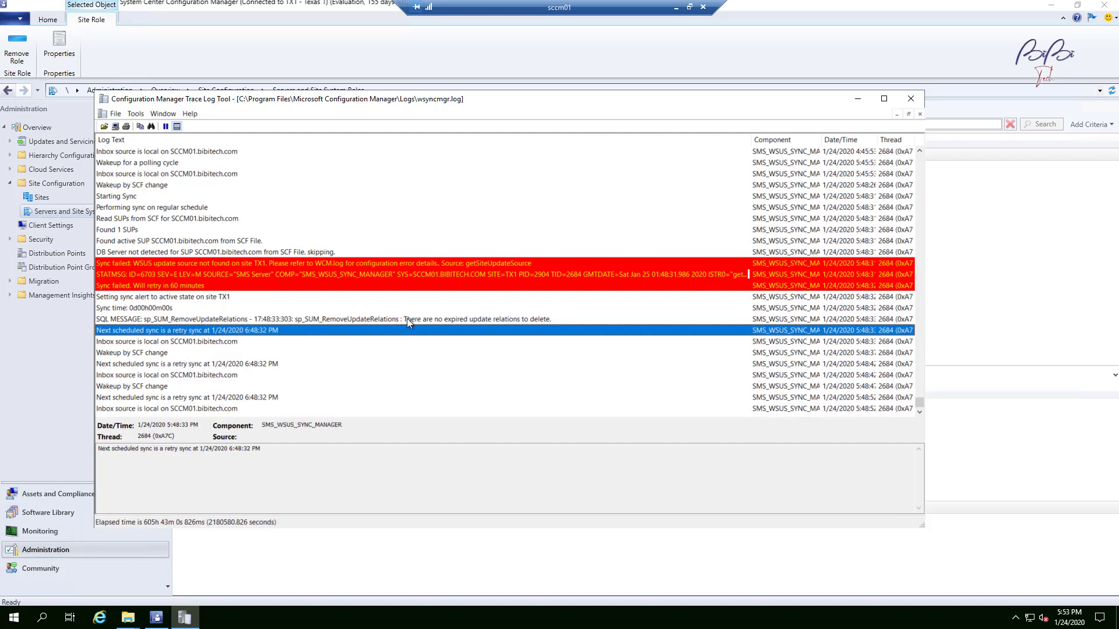
left_click(398, 320)
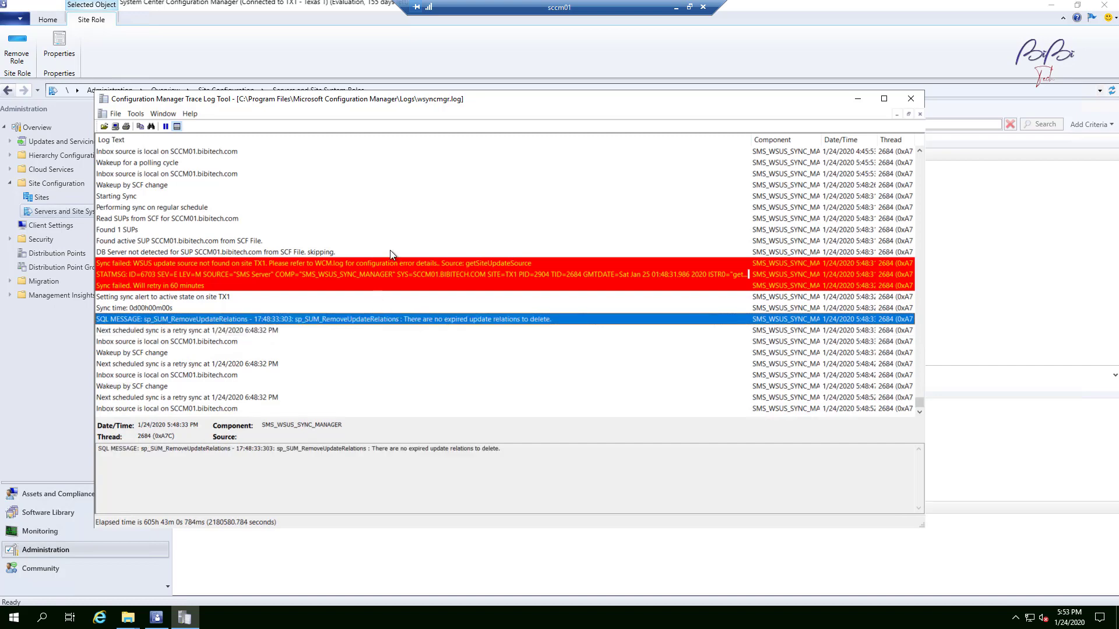
mouse_move(623, 99)
left_mouse_down()
mouse_move(723, 95)
mouse_move(609, 72)
mouse_move(646, 68)
left_mouse_up()
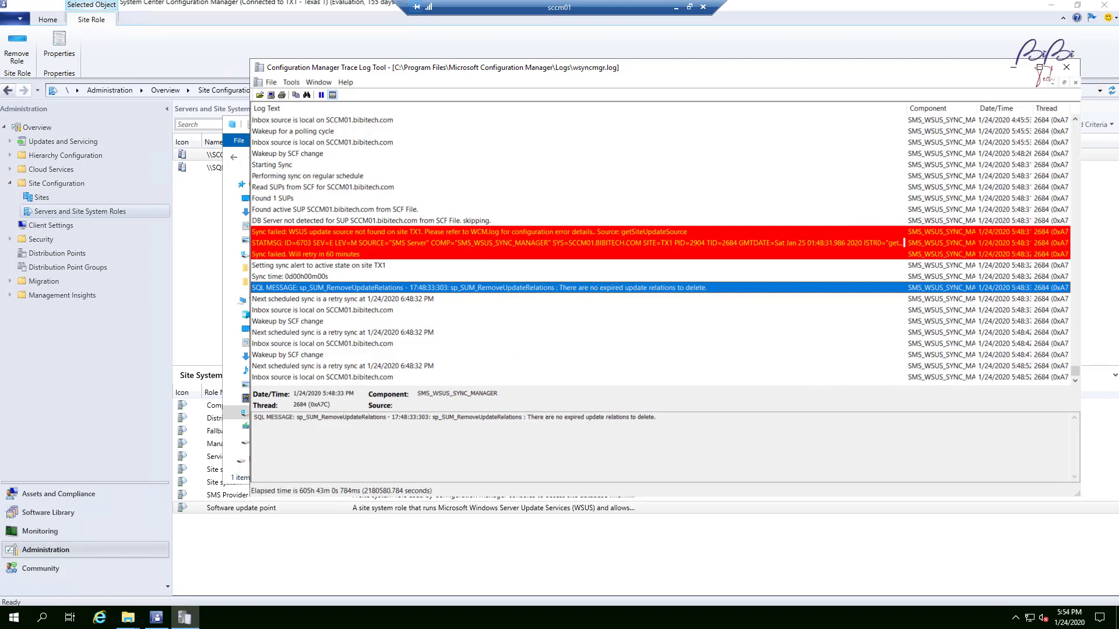
- Return to the Configuration Manager console and run a site-wide synchronization of software updates from All Software Updates in the Software Library
key("alt+Tab")
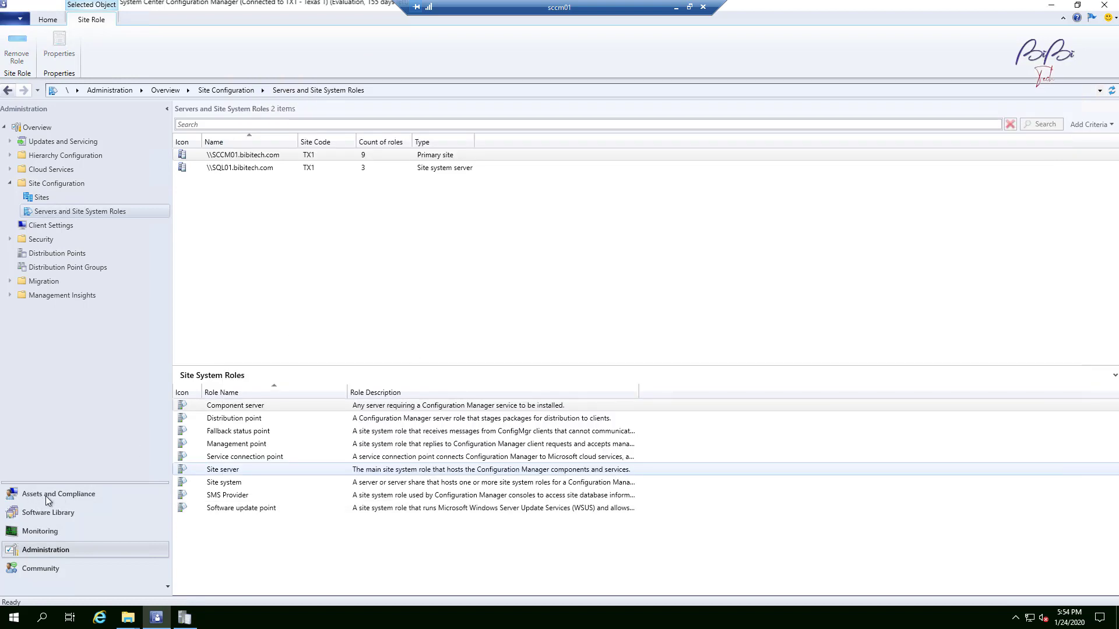
left_click(75, 496)
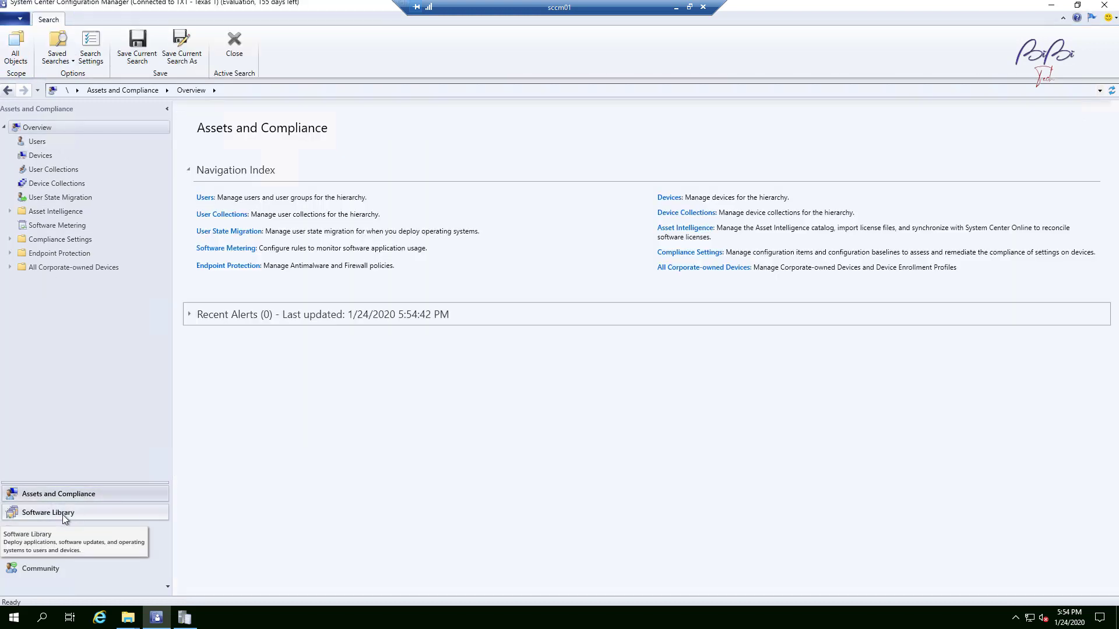
left_click(62, 514)
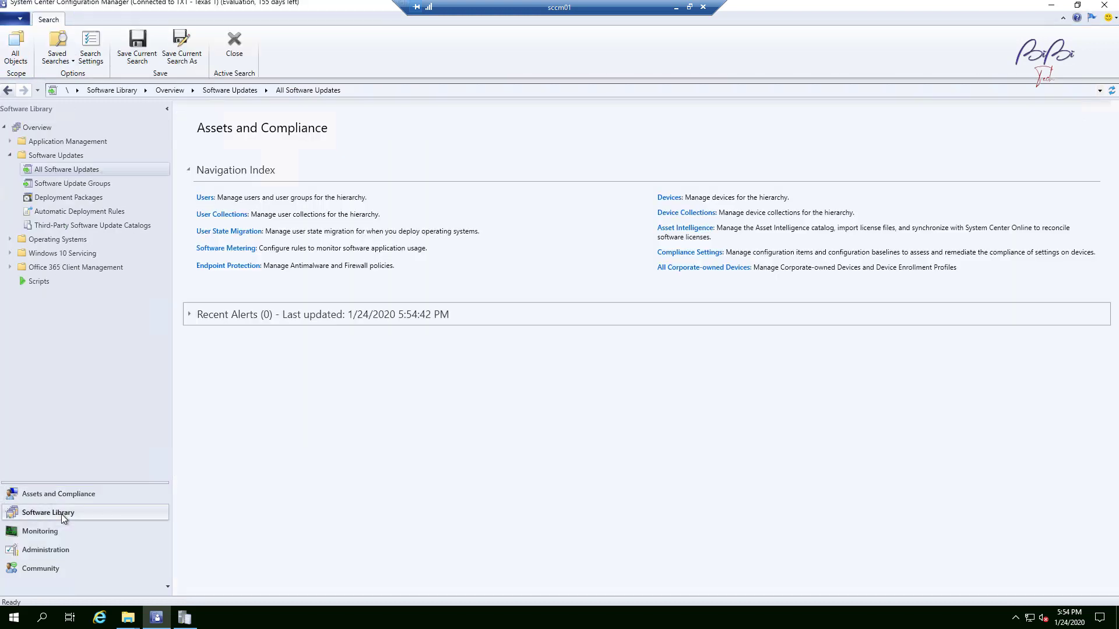
left_click(94, 172)
left_click(54, 156)
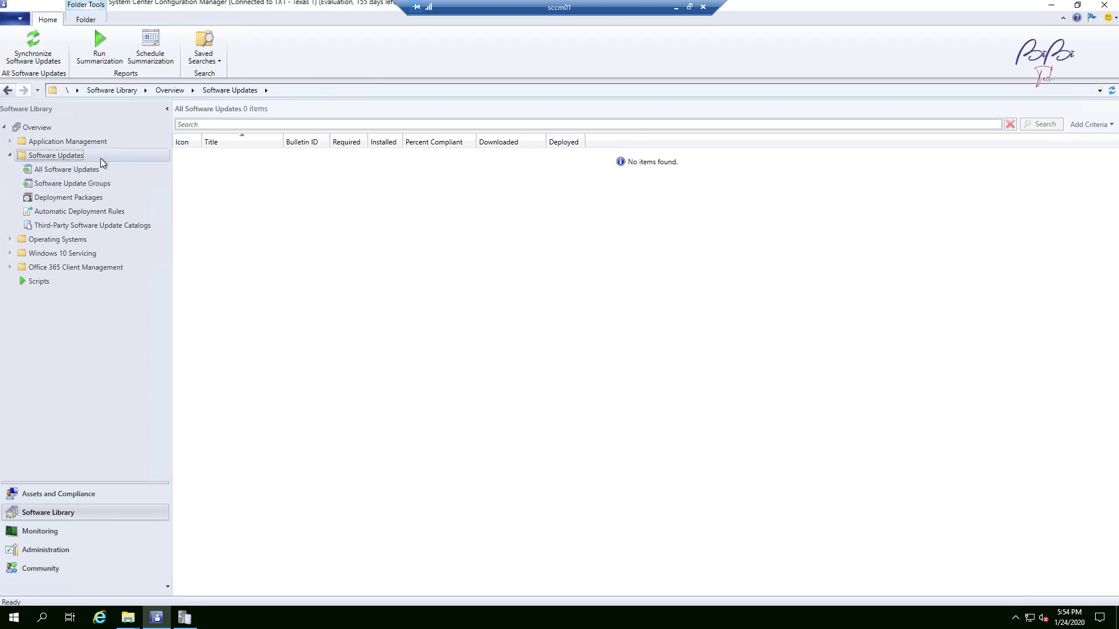
left_click(70, 169)
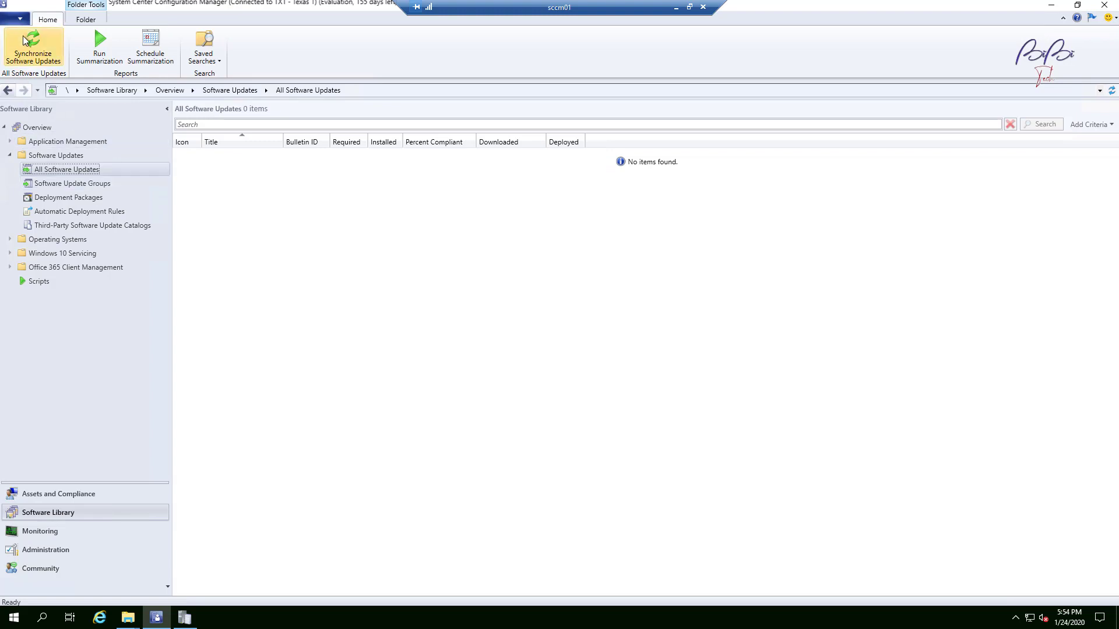
left_click(53, 41)
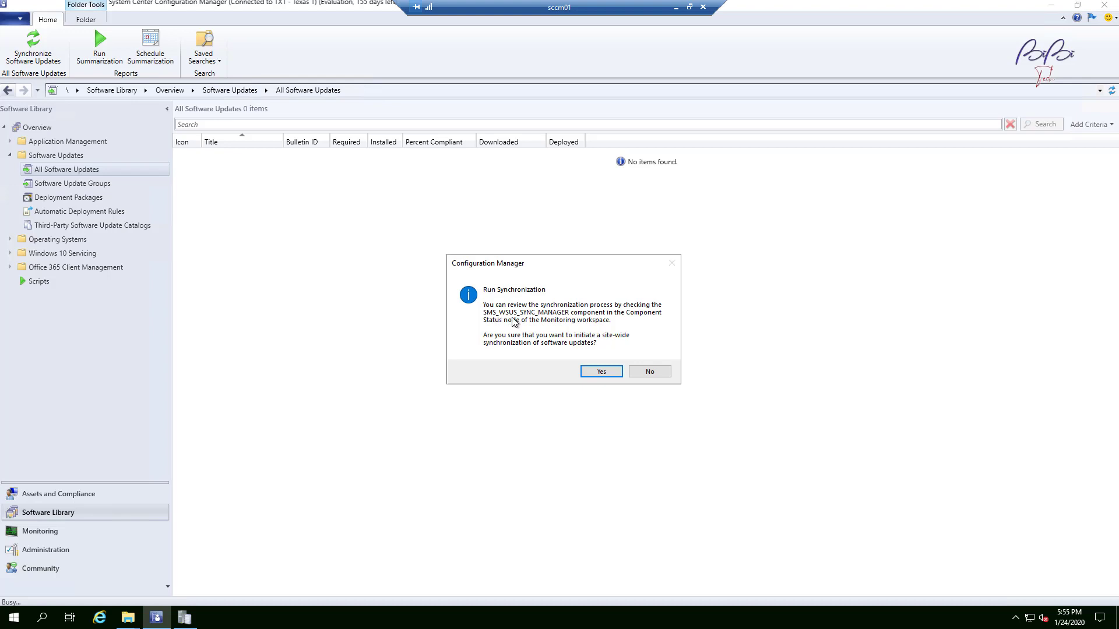
left_click(599, 371)
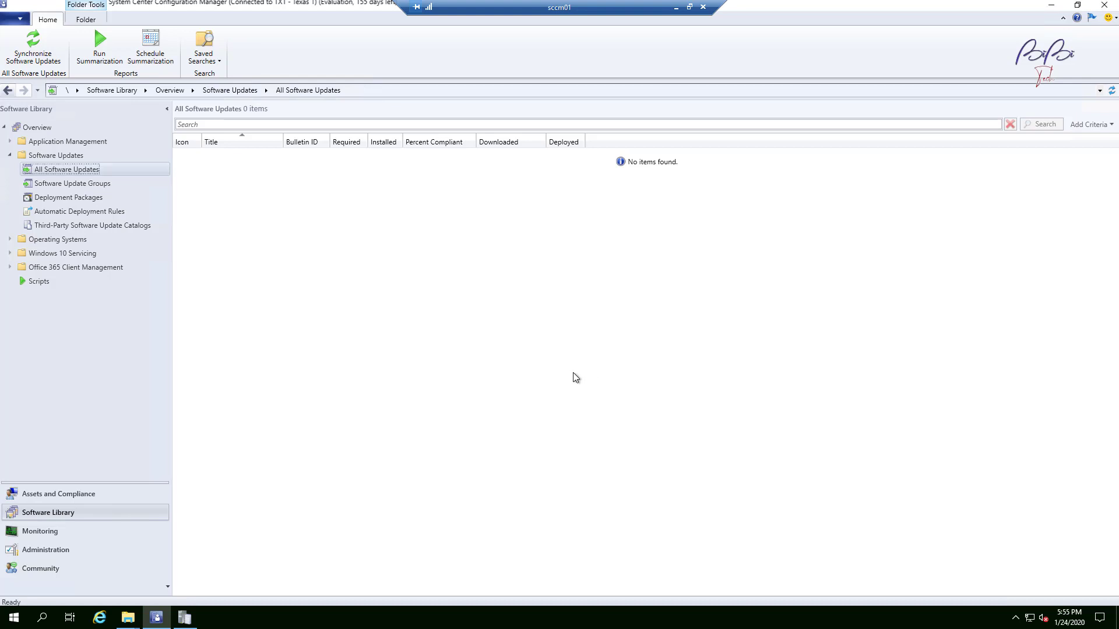
- Monitor the synchronization by comparing the latest entries in wsyncmgr.log with the WSUS sync entries in WCM.log
left_click(185, 619)
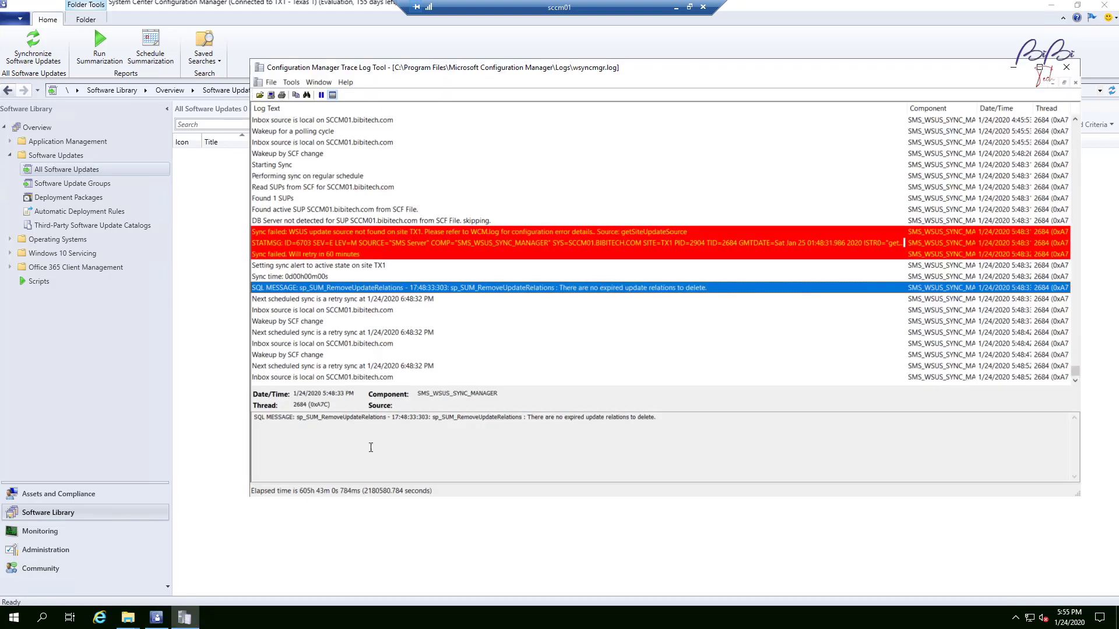
left_click(549, 366)
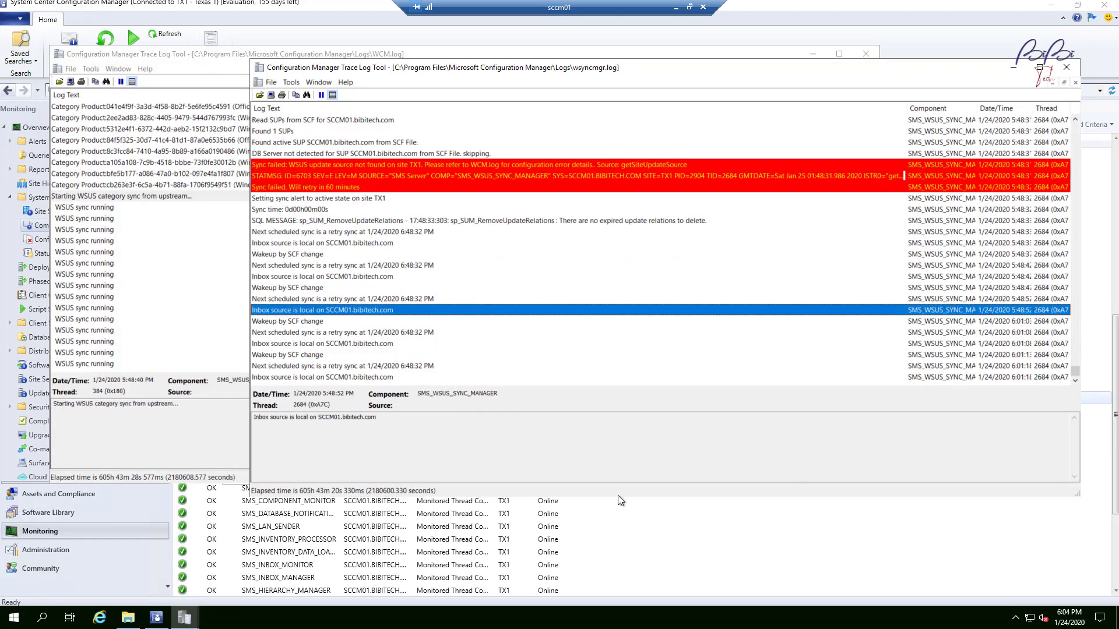
left_click(139, 454)
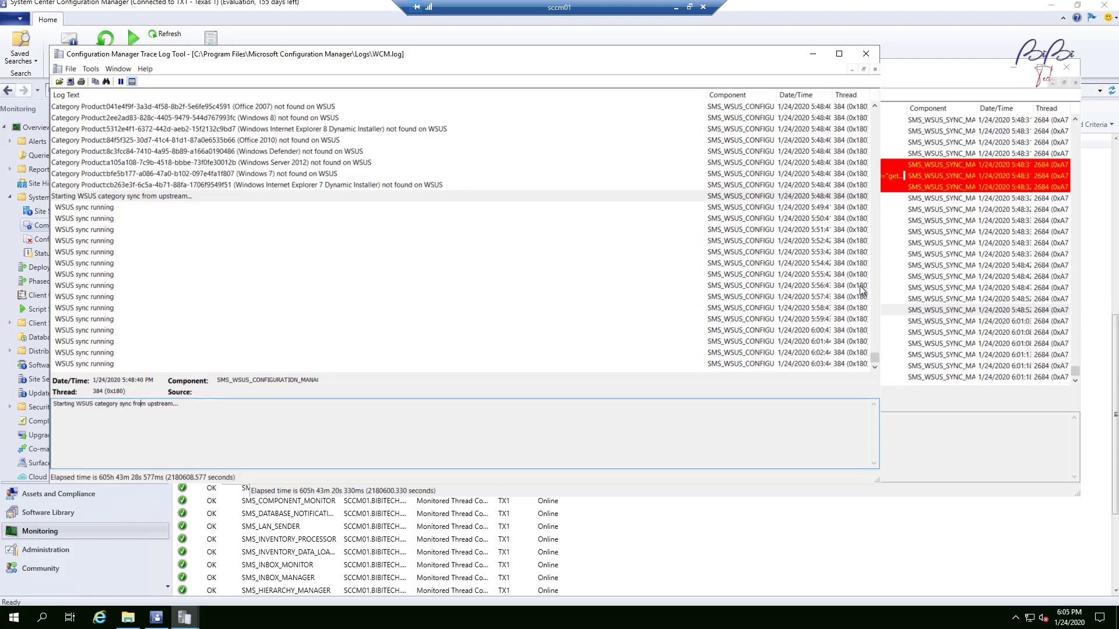
left_click(923, 401)
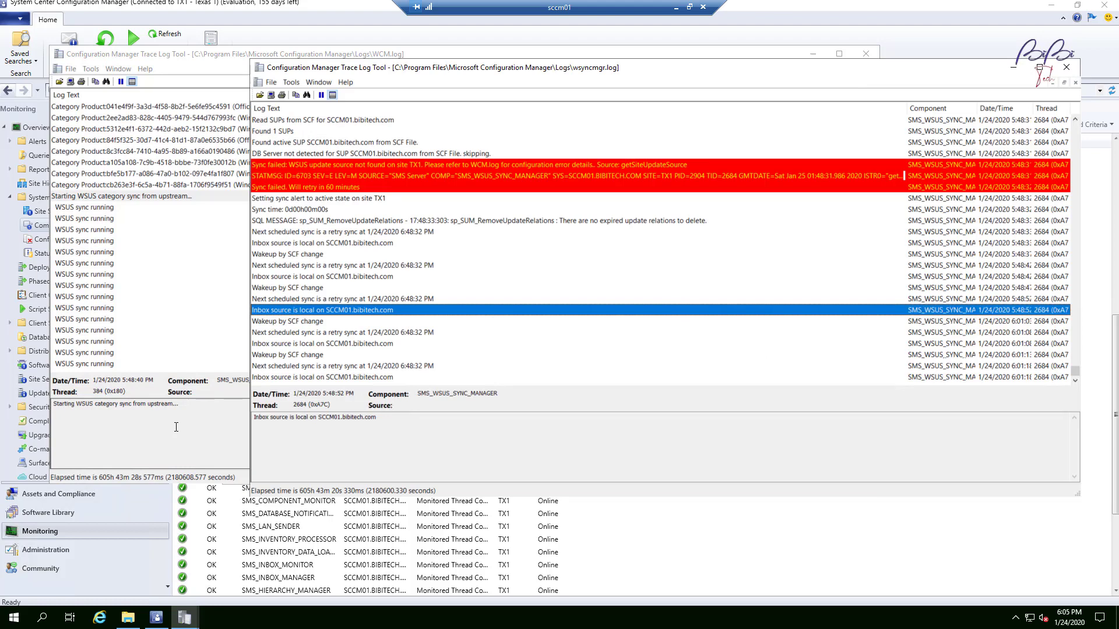
left_click(83, 330)
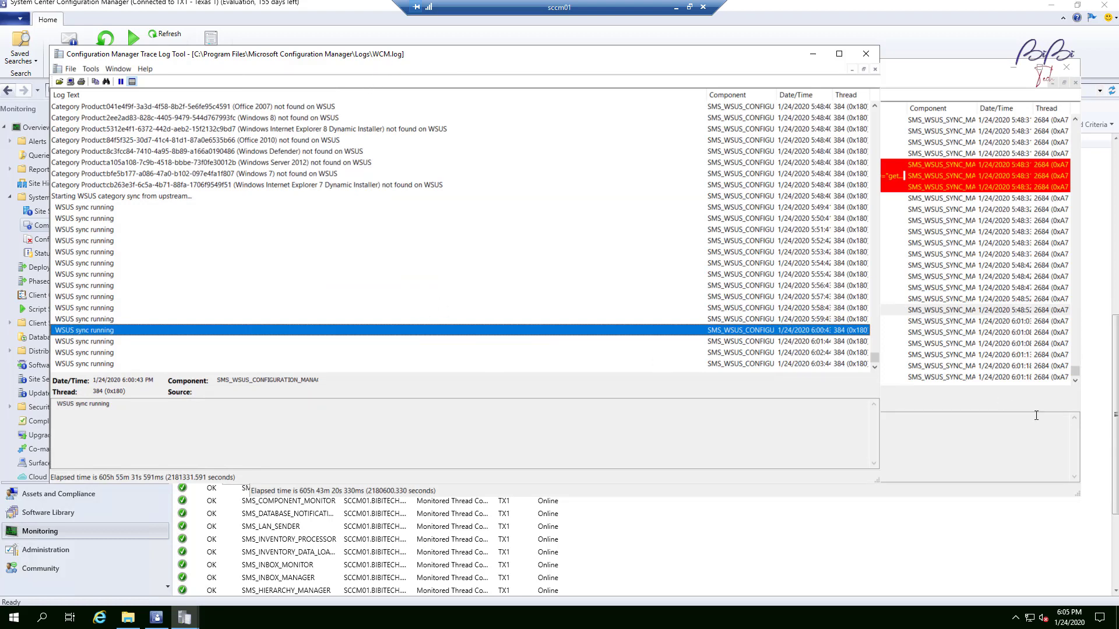
left_click(963, 396)
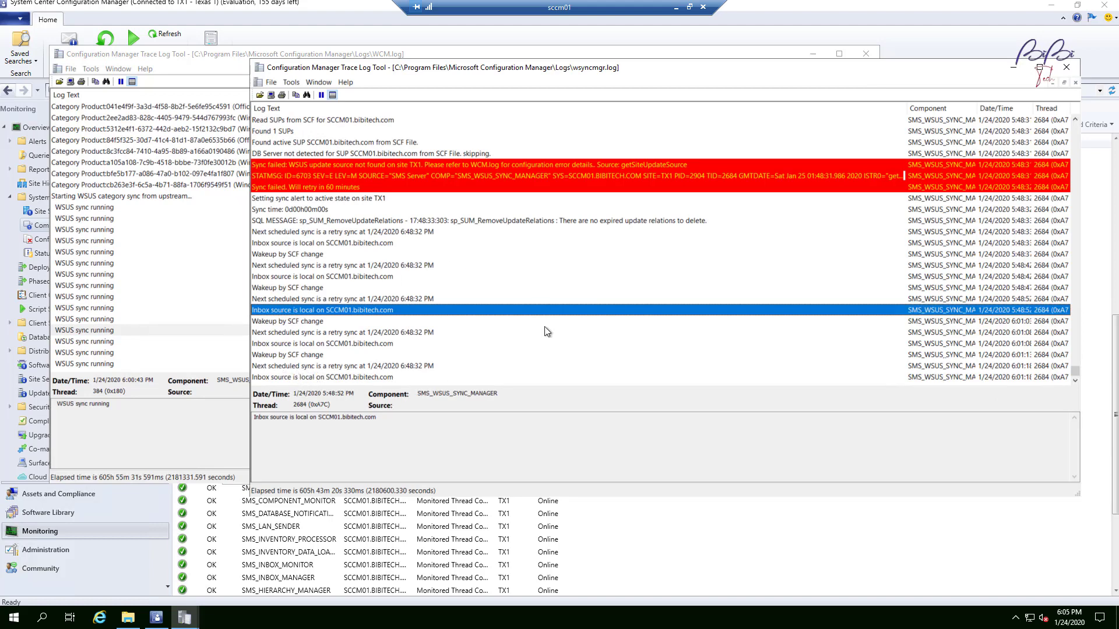
left_click(197, 366)
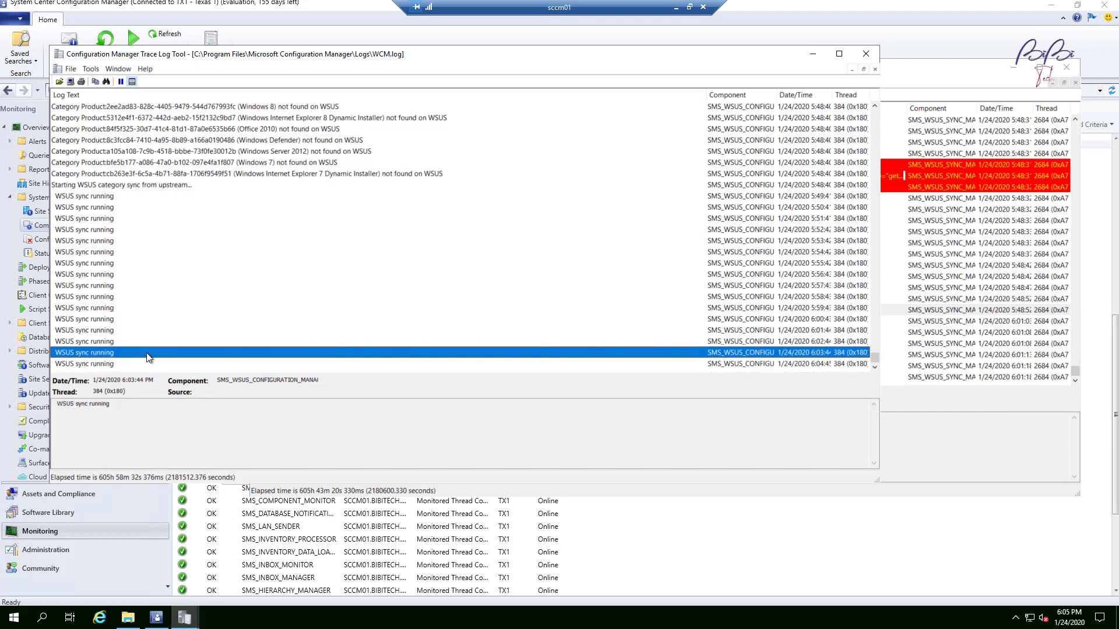
left_click(124, 366)
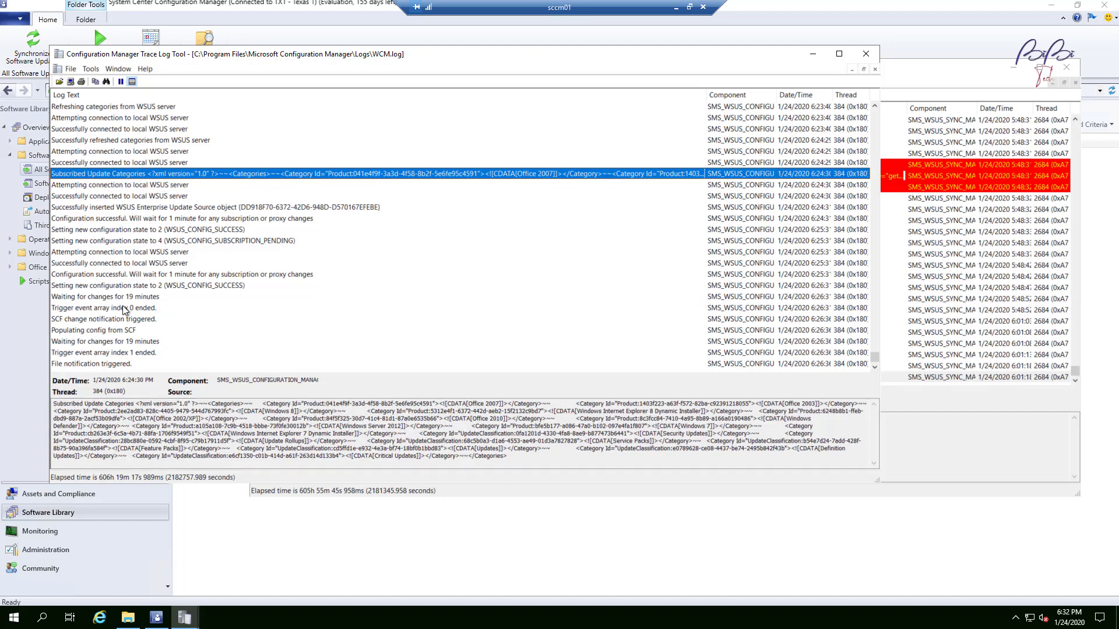
- Review the WCM.log entries on subscribed update categories and WSUS configuration state, and minimize both log windows
scroll(190, 352, "down", 2)
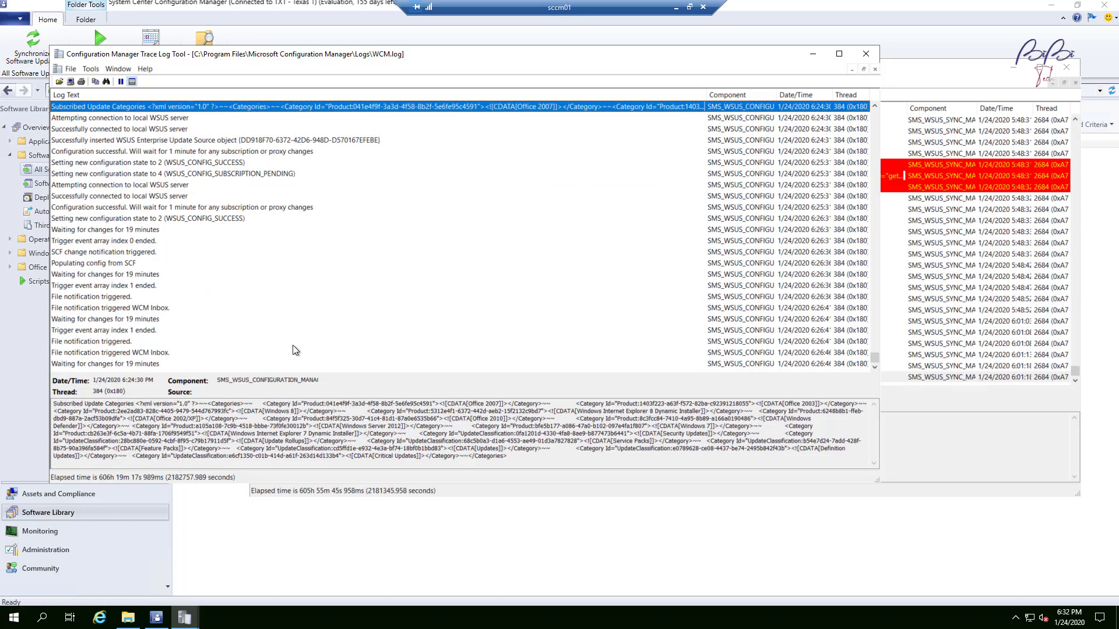
scroll(258, 316, "up", 1)
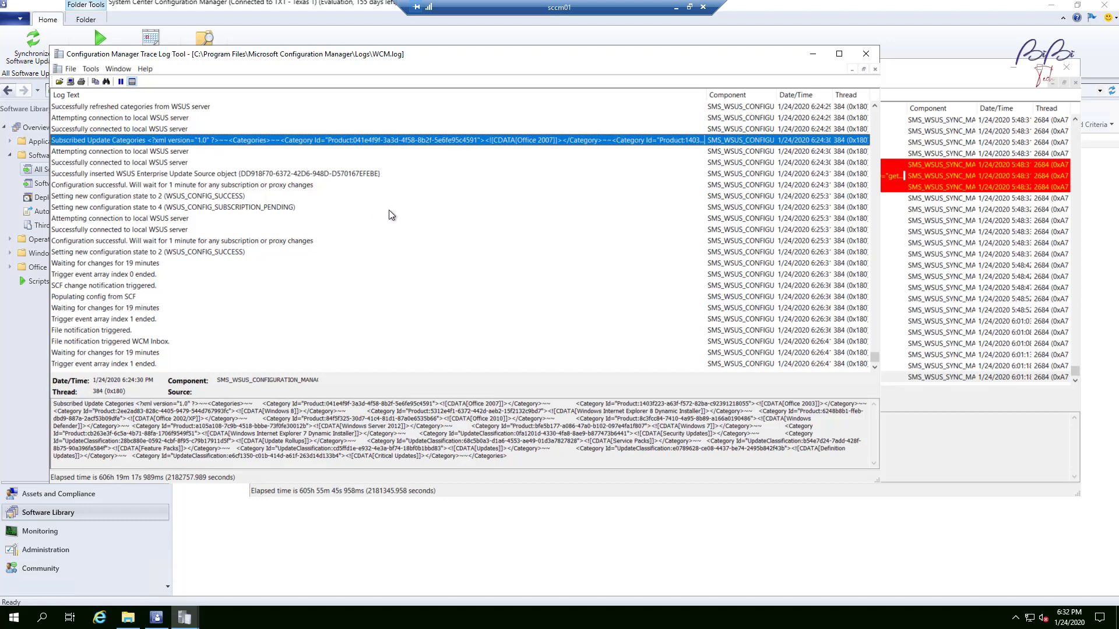
left_click(812, 55)
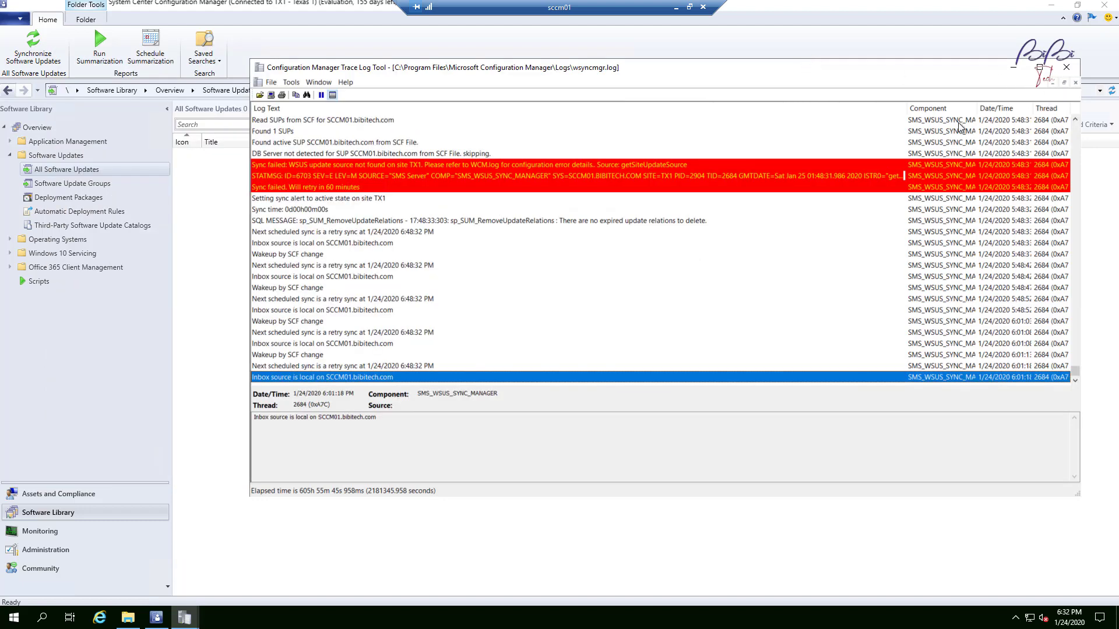
left_click(1012, 69)
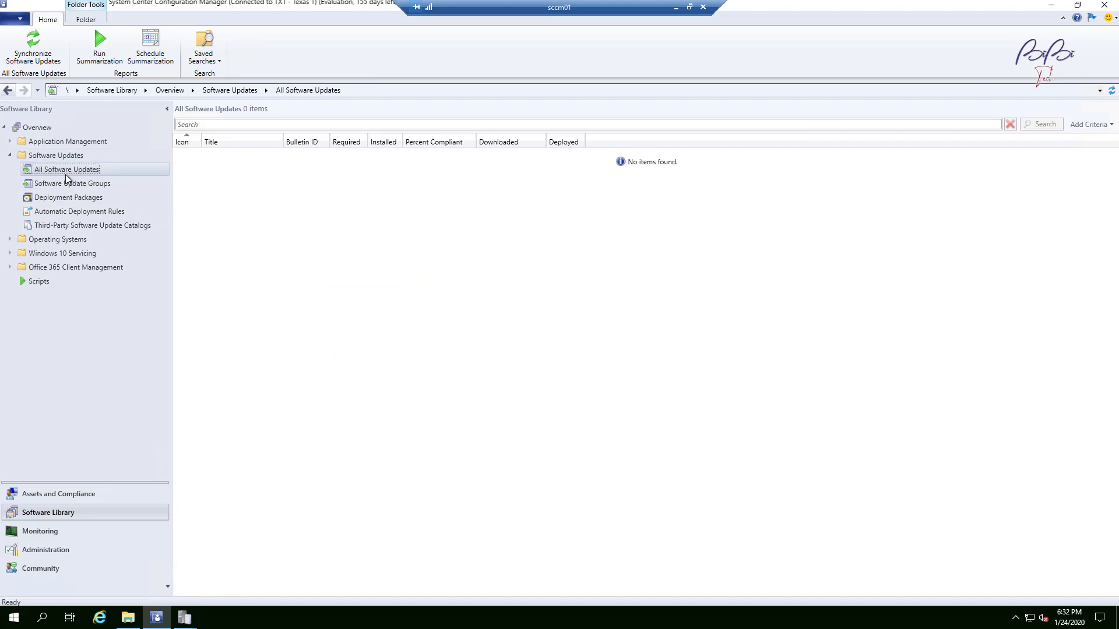